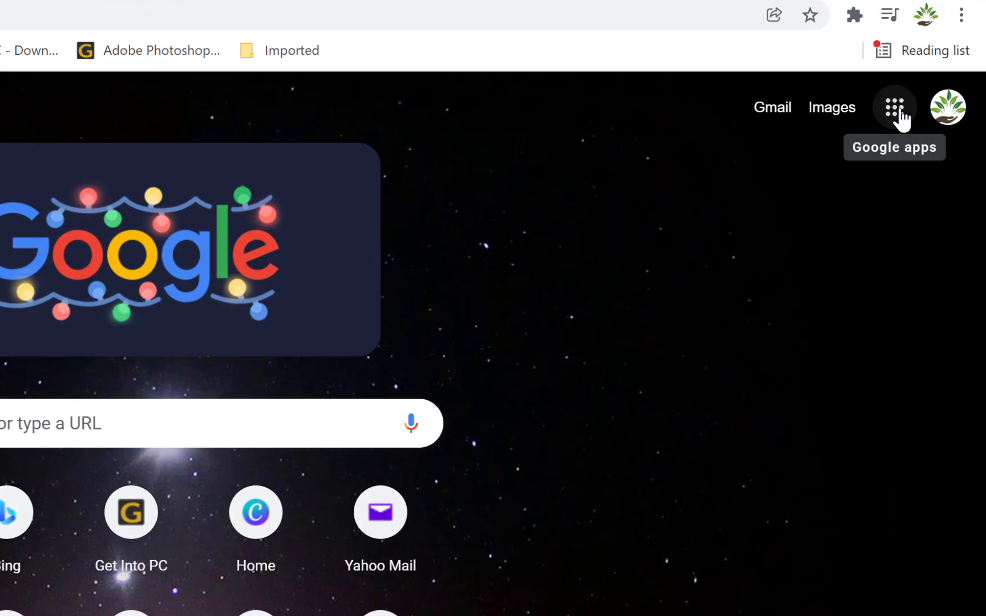
# Open Google Calendar from the Google apps.
pyautogui.click(932, 65)
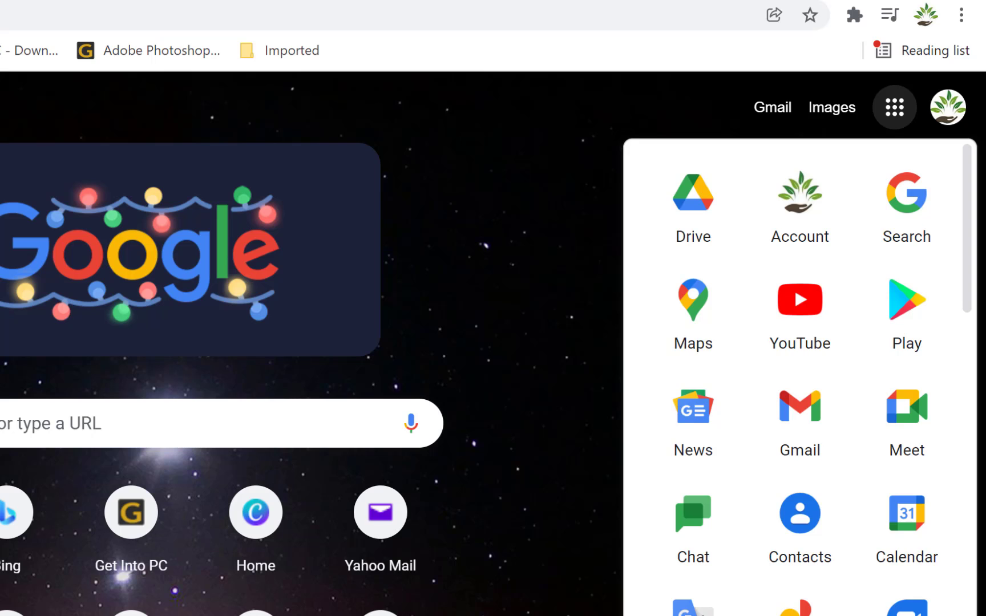
pyautogui.click(906, 528)
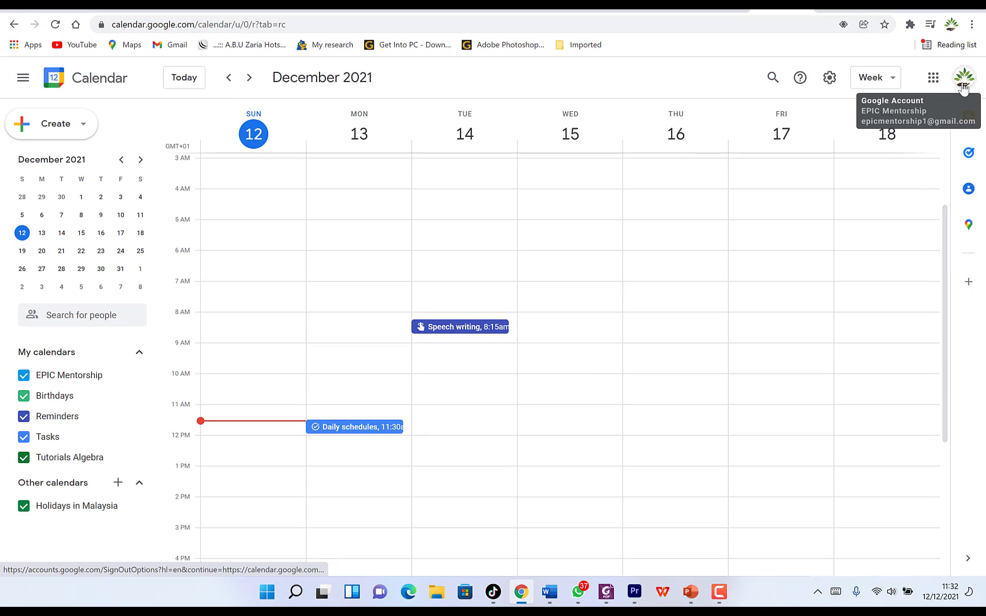
pyautogui.click(450, 236)
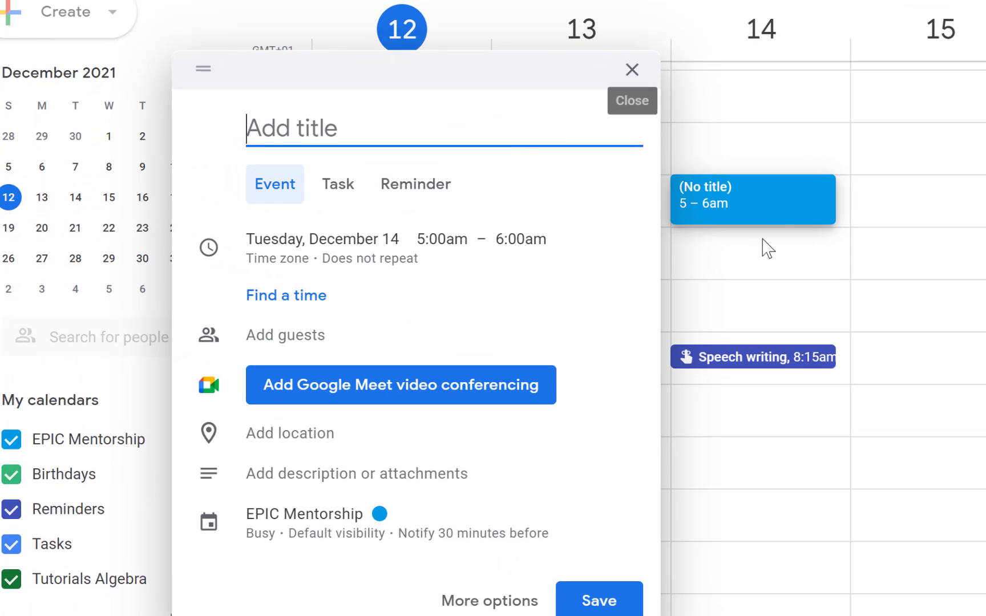
pyautogui.click(632, 71)
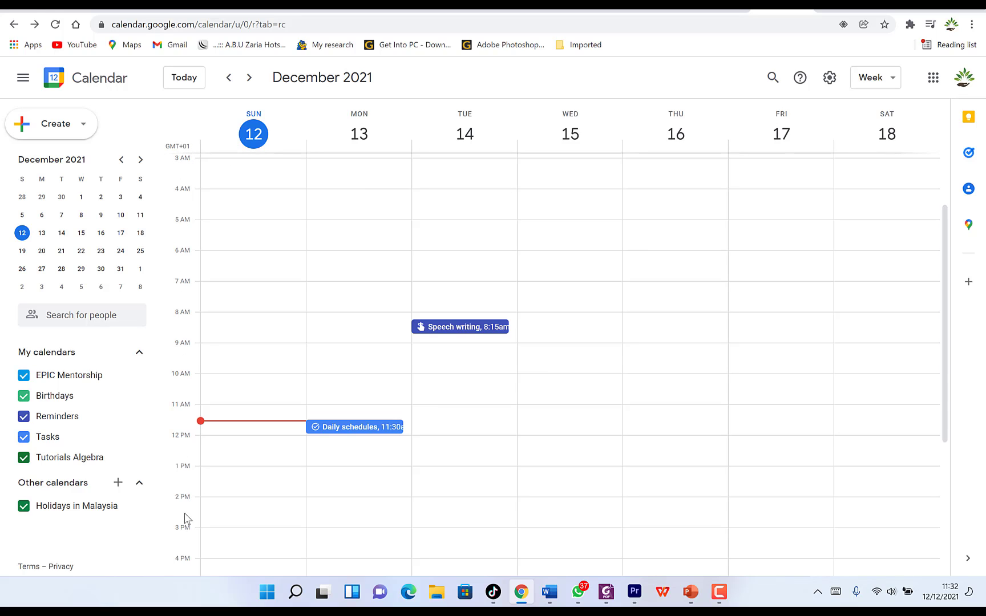
pyautogui.moveTo(948, 275); pyautogui.dragTo(951, 430)
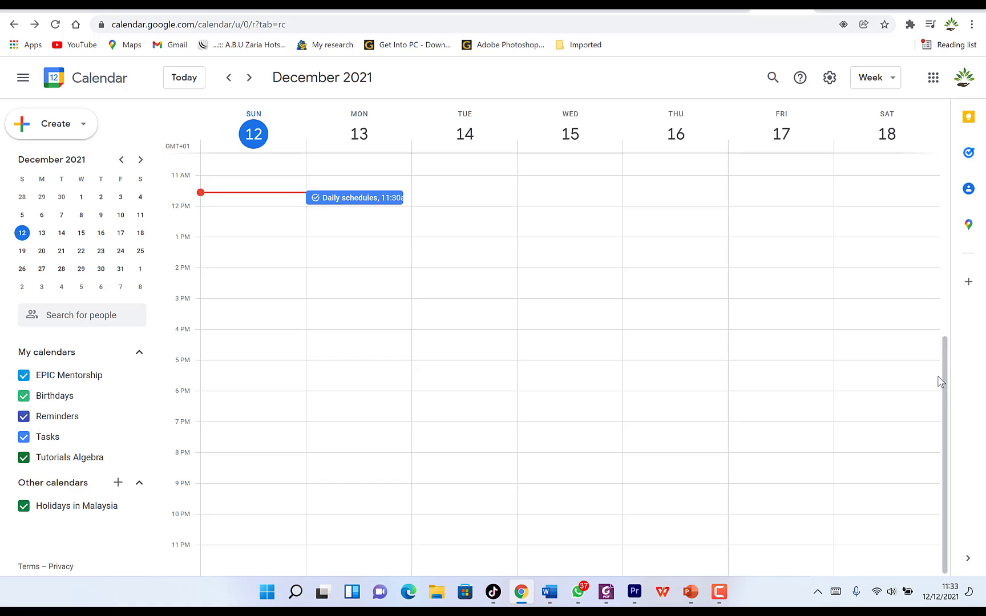
pyautogui.moveTo(944, 377); pyautogui.dragTo(942, 195)
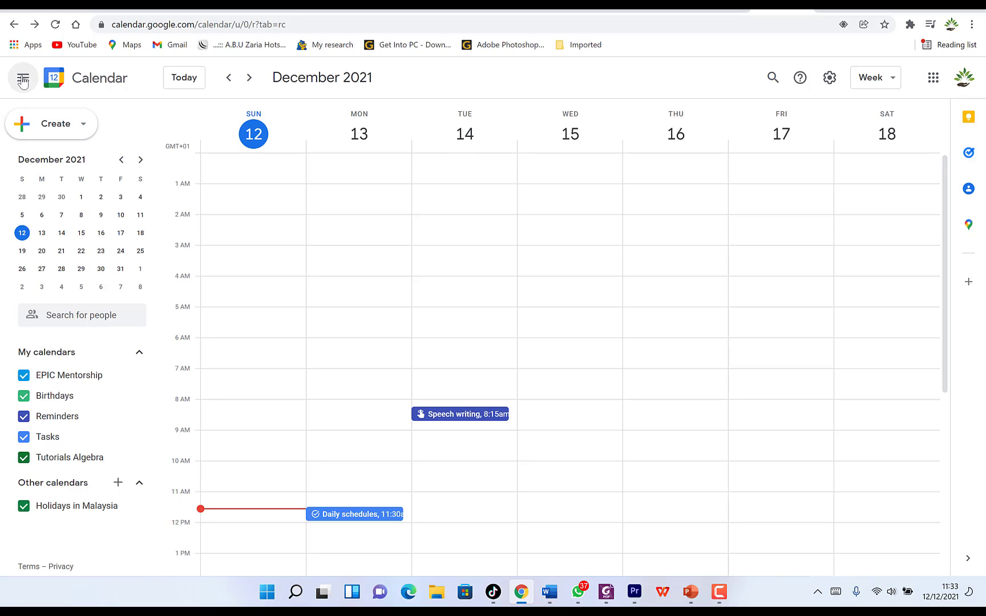
pyautogui.click(82, 128)
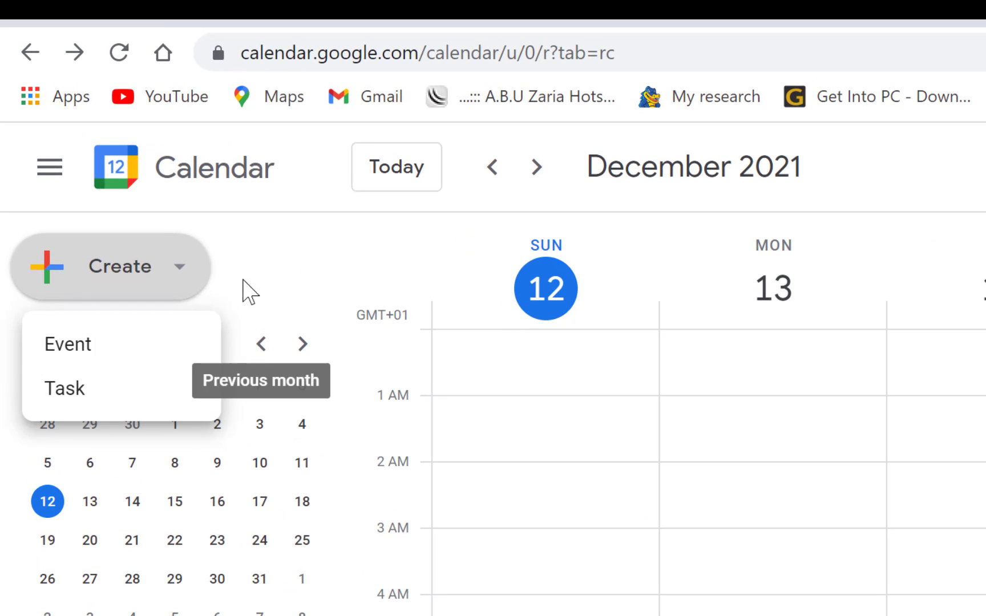
pyautogui.click(254, 271)
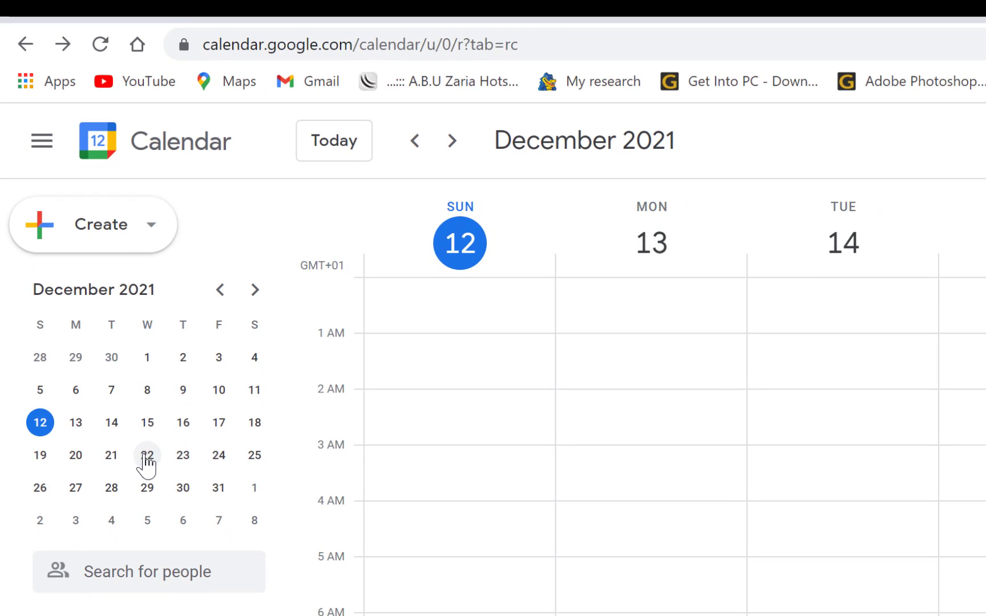
# Start a new event on Wednesday, December 22, 2021.
pyautogui.click(148, 456)
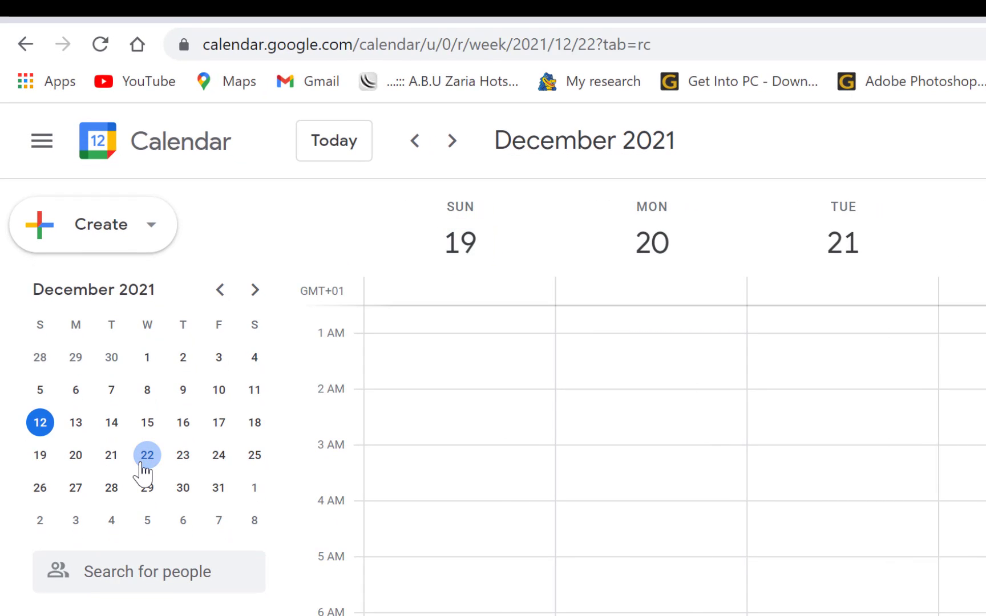
pyautogui.click(152, 225)
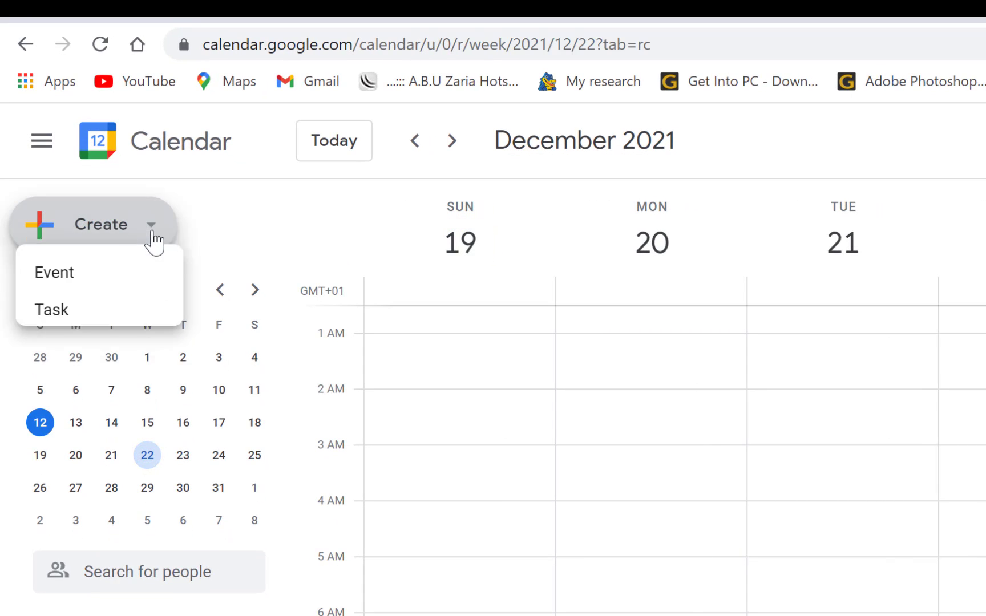
pyautogui.click(76, 293)
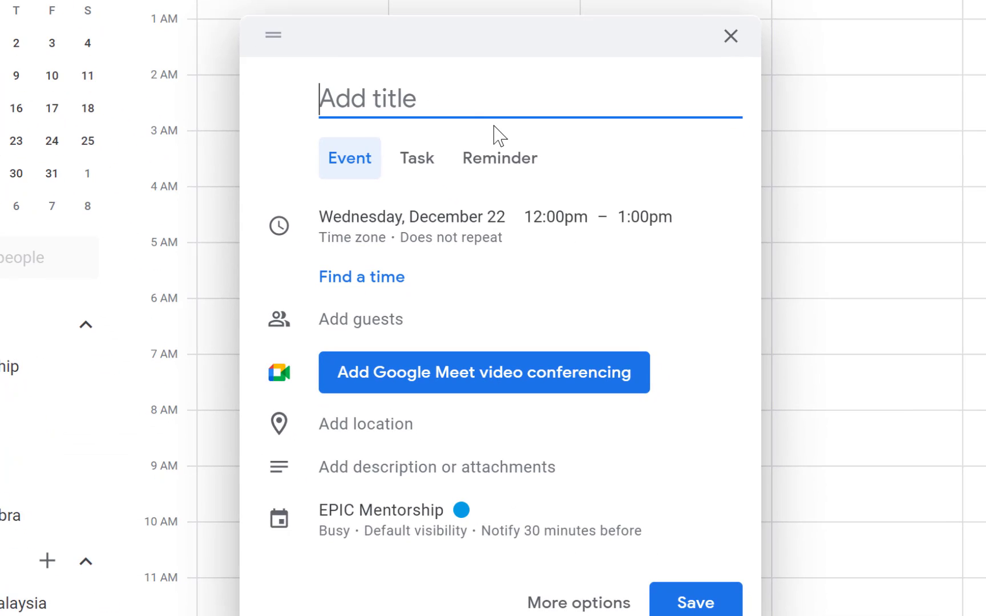
# Title the new event "Toastmasters Meeting".
pyautogui.write('T')
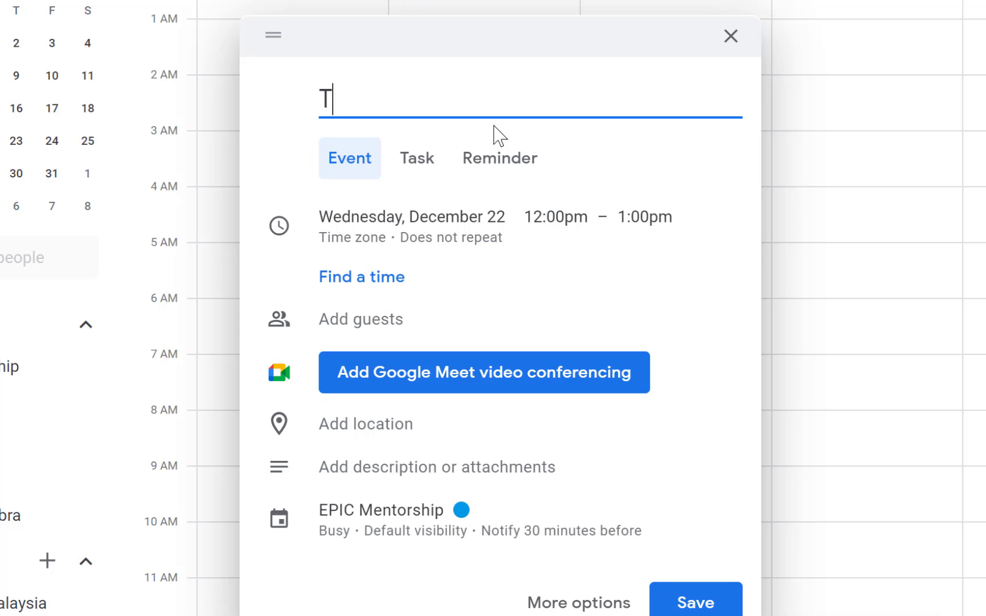
pyautogui.write('oastamsters')
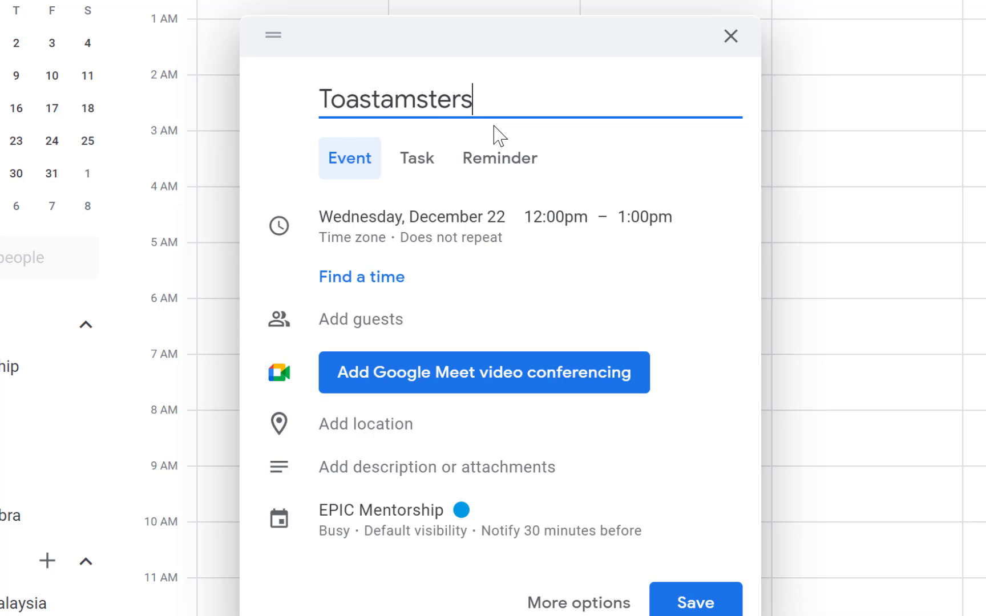
pyautogui.press('BackSpace')
pyautogui.press('BackSpace')
pyautogui.press('BackSpace')
pyautogui.press('BackSpace')
pyautogui.press('BackSpace')
pyautogui.press('BackSpace')
pyautogui.press('BackSpace')
pyautogui.write('masters Meeting')
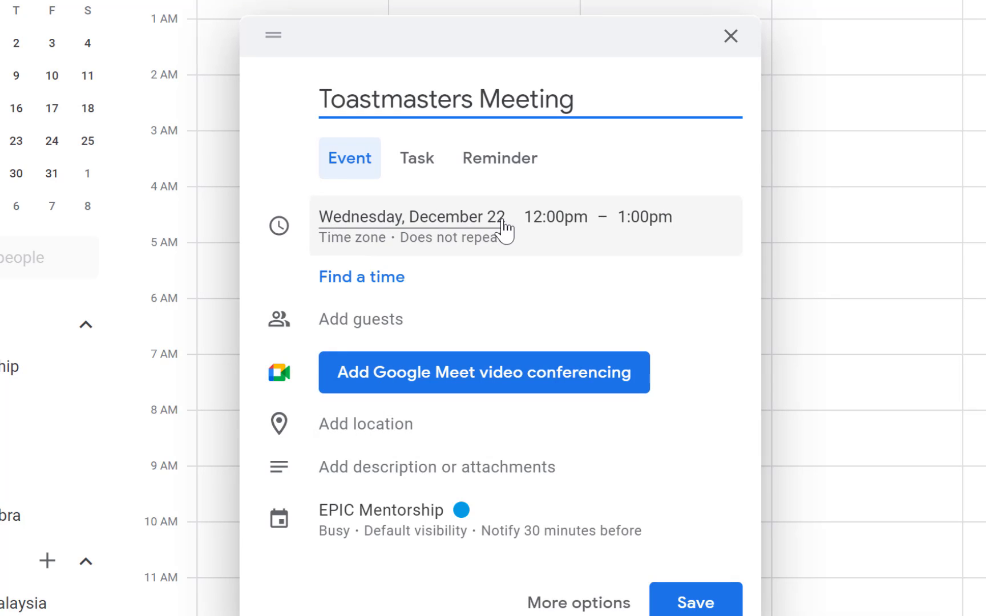
# Set the event to run from 7:15pm to 10:15pm in the (GMT+01:00) West Africa Standard Time - Lagos time zone.
pyautogui.click(558, 221)
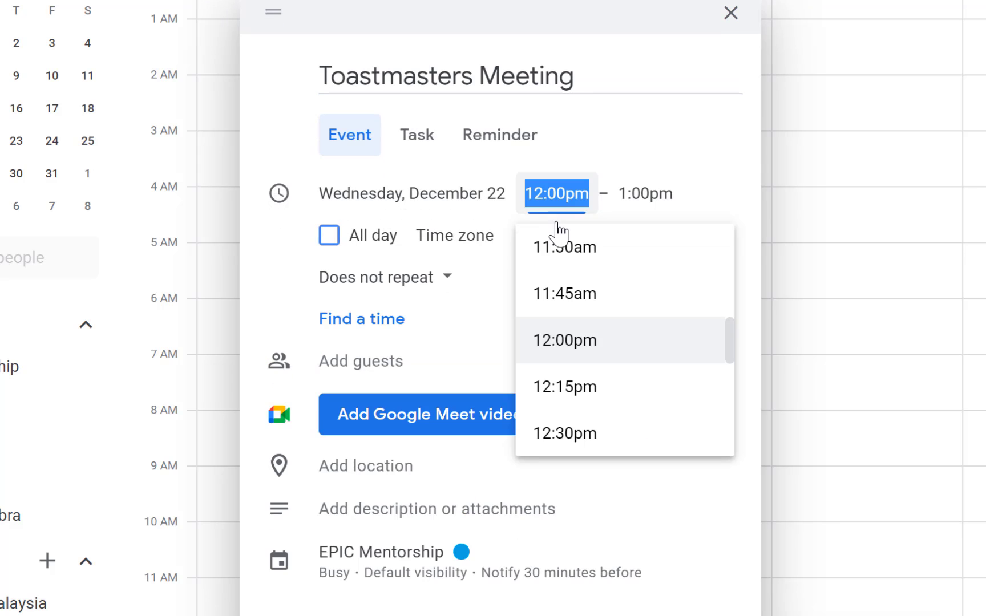
pyautogui.scroll(-10, 590, 314)
pyautogui.click(588, 308)
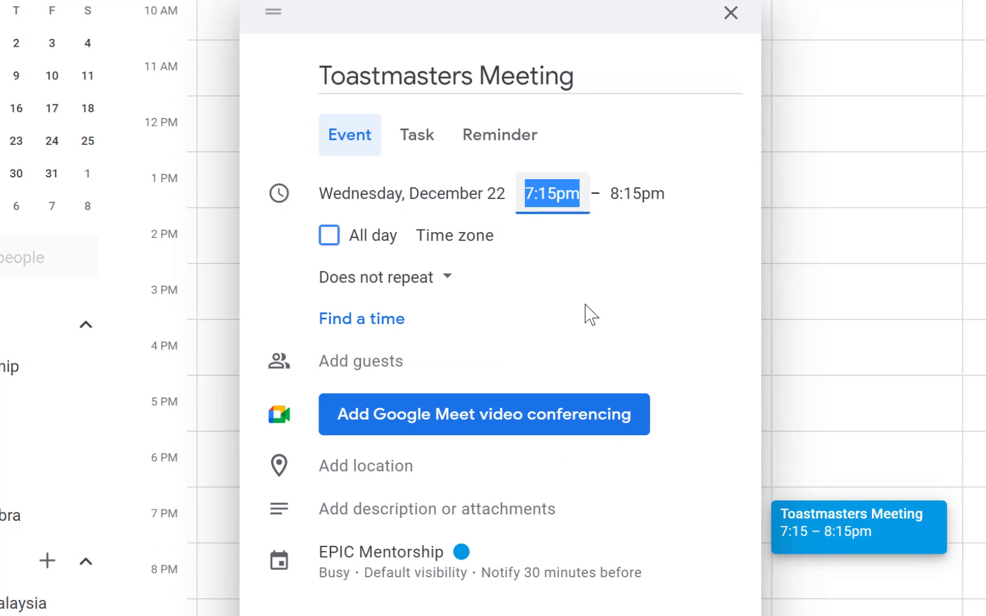
pyautogui.click(619, 193)
pyautogui.scroll(-5, 662, 394)
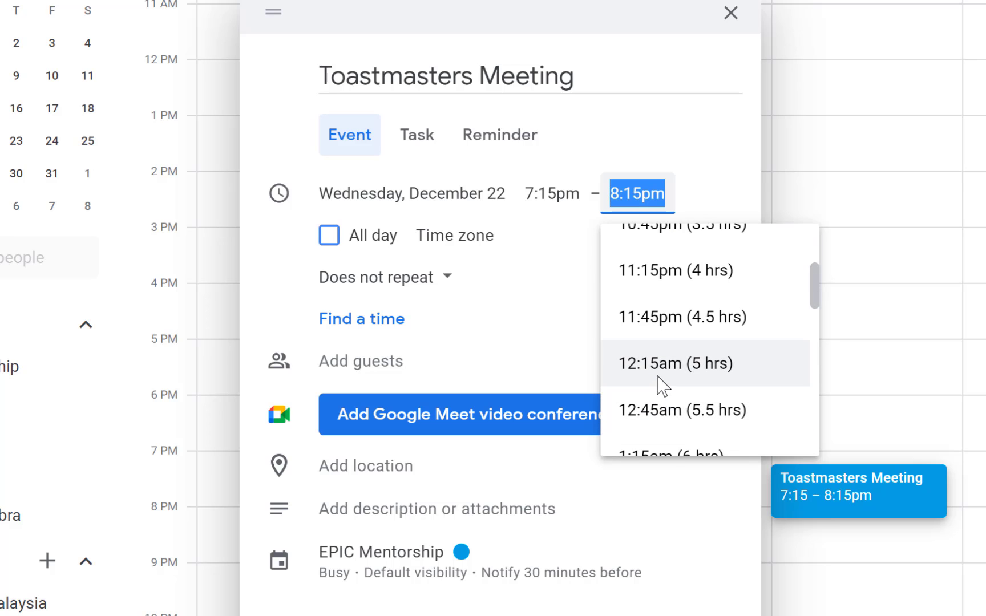
pyautogui.scroll(1, 676, 319)
pyautogui.click(679, 257)
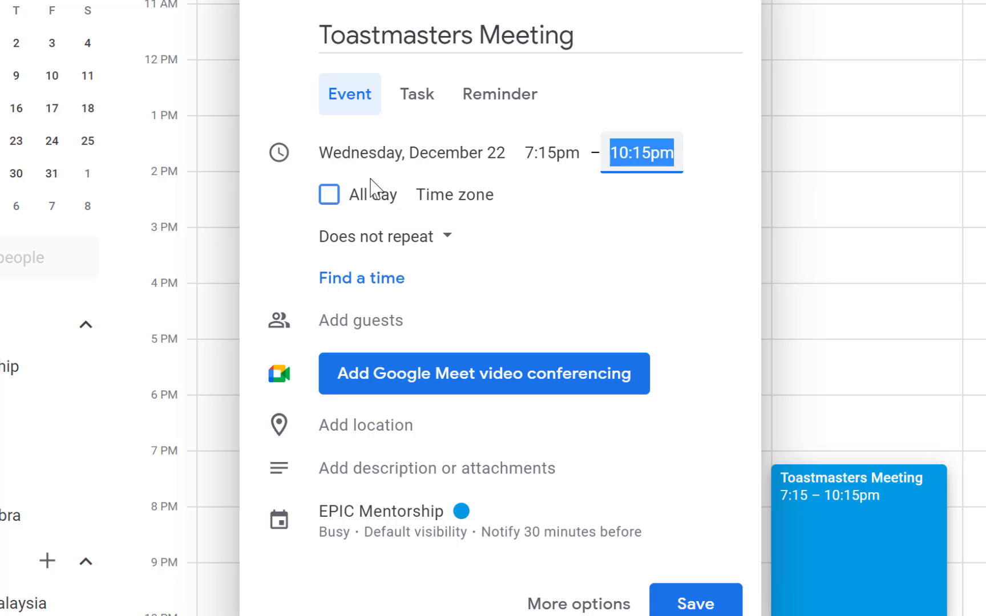
pyautogui.click(441, 200)
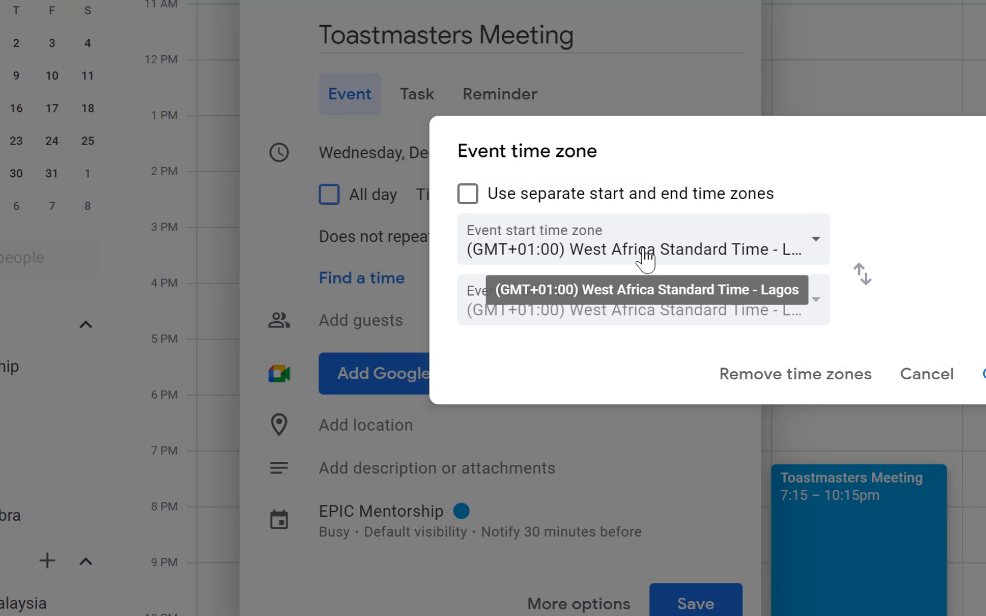
pyautogui.click(979, 377)
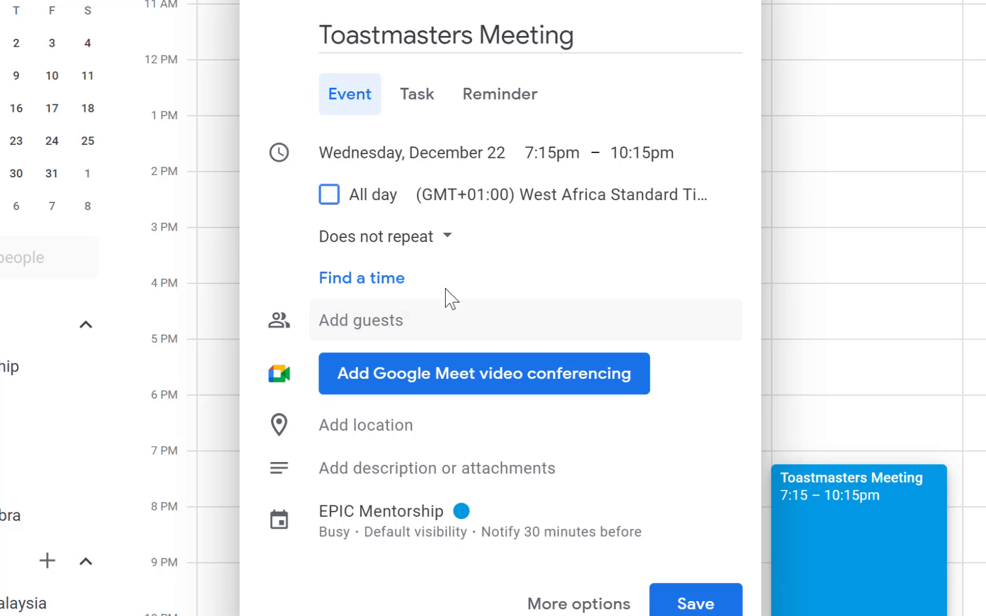
# Add a guest to the event by looking up the contact and choosing their main e-mail address, and dismiss the video conferencing notice.
pyautogui.click(387, 311)
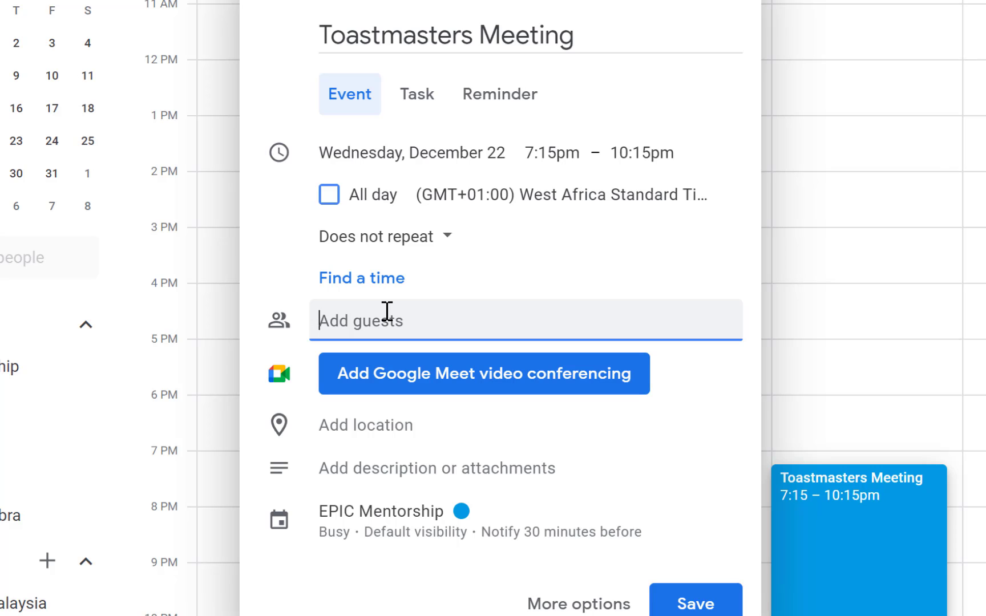
pyautogui.write('babn')
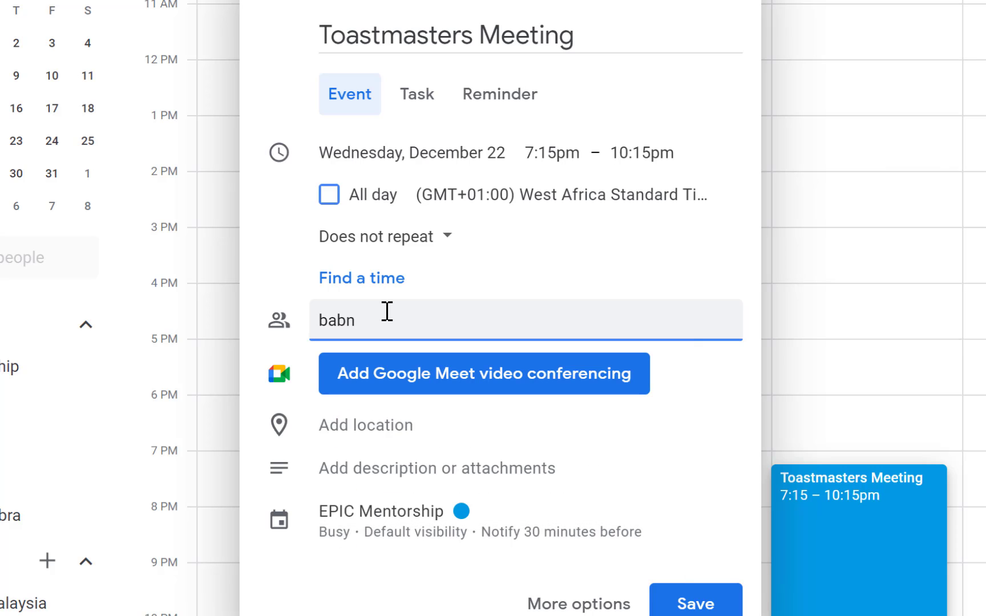
pyautogui.press('BackSpace')
pyautogui.write('a')
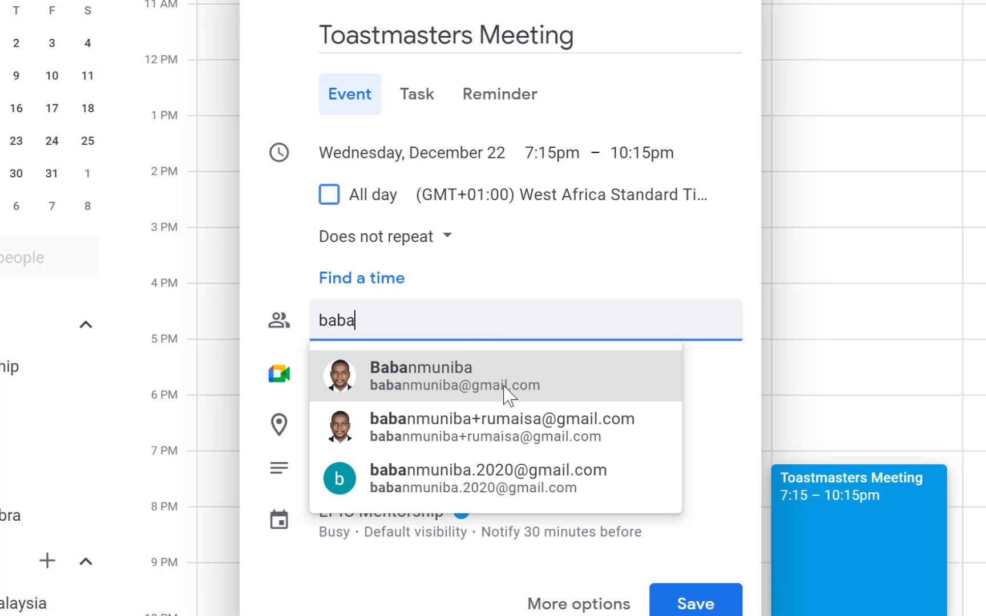
pyautogui.click(465, 391)
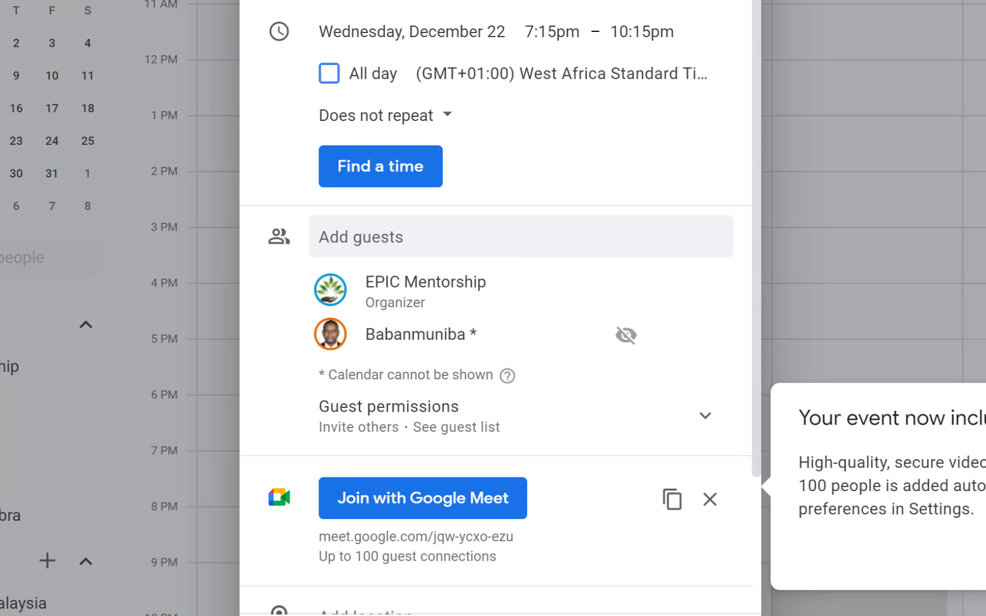
pyautogui.click(436, 269)
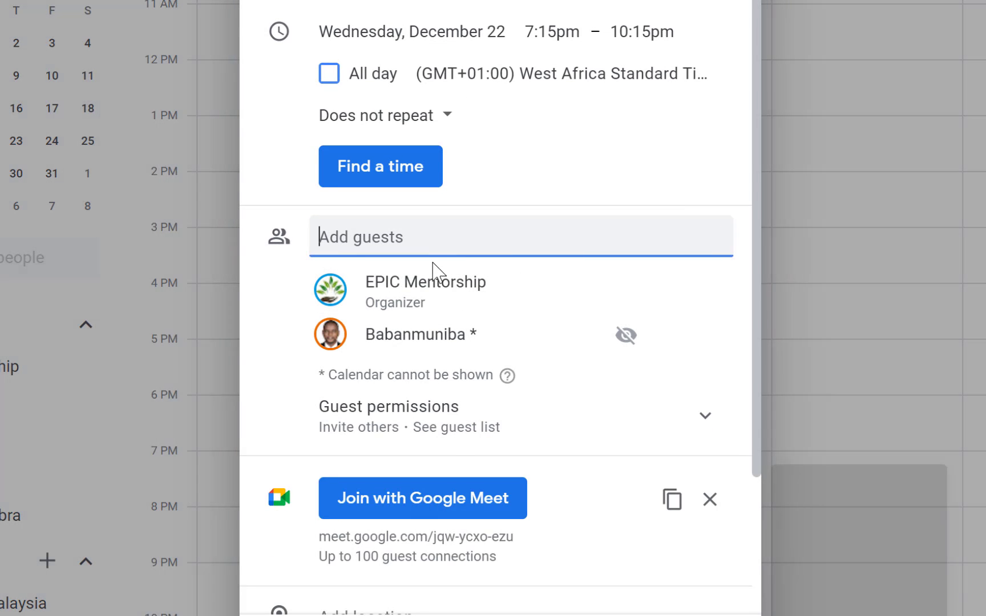
# Expand the guest permissions and examine them together with the event's Google Meet link.
pyautogui.scroll(-3, 467, 319)
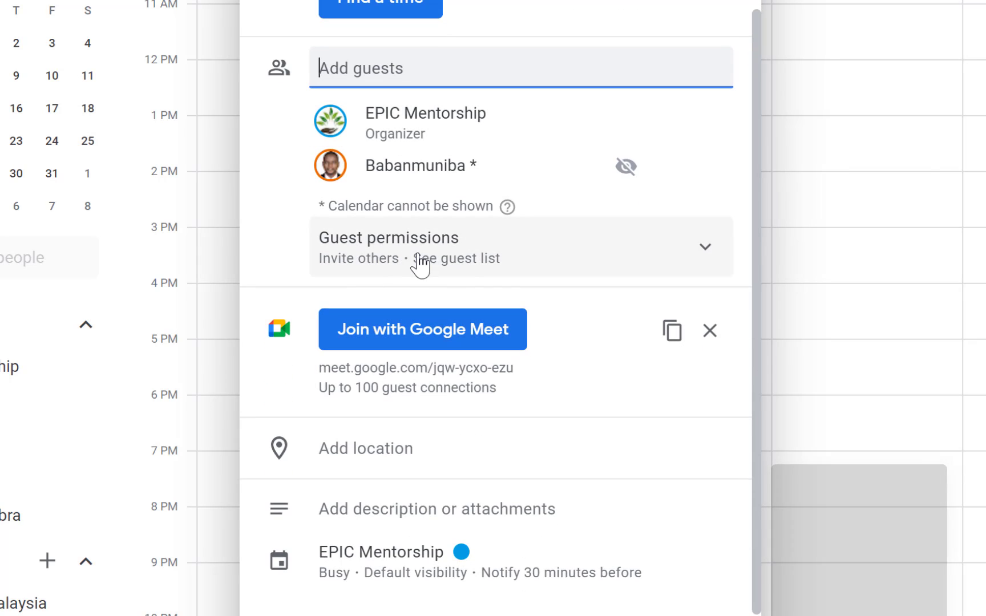
pyautogui.click(702, 257)
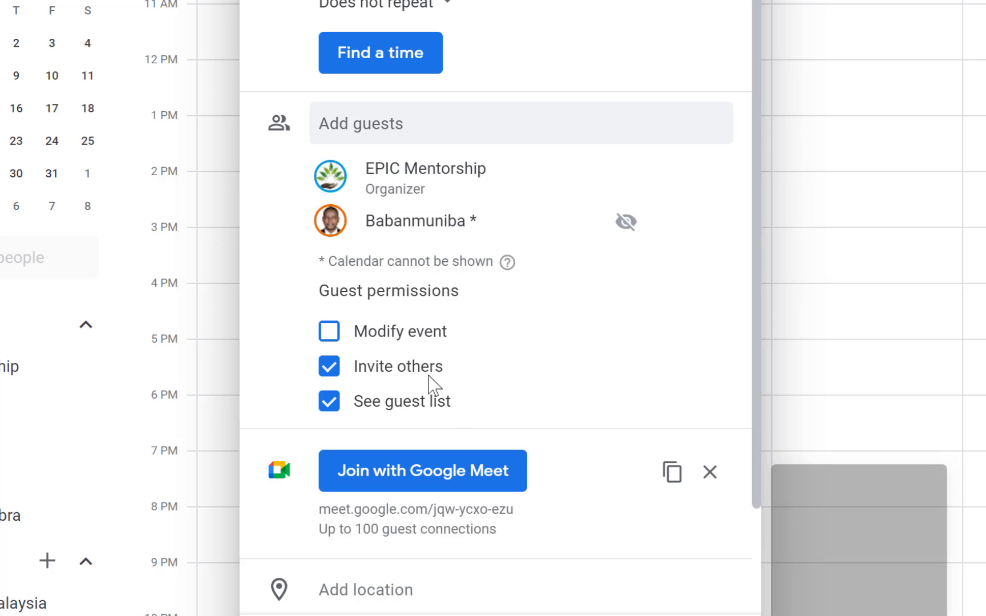
pyautogui.scroll(-2, 456, 380)
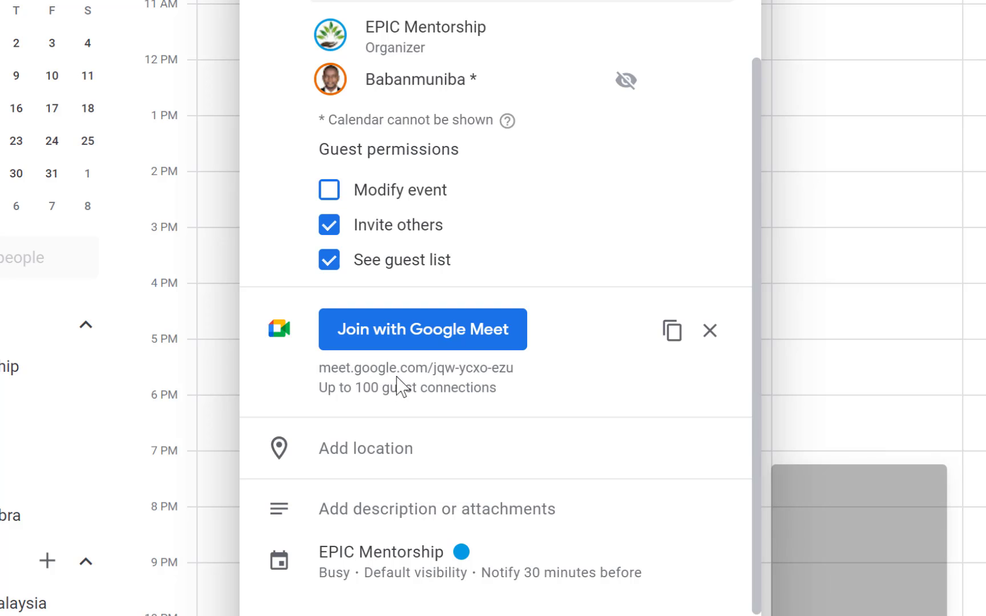
pyautogui.moveTo(317, 371); pyautogui.dragTo(519, 372)
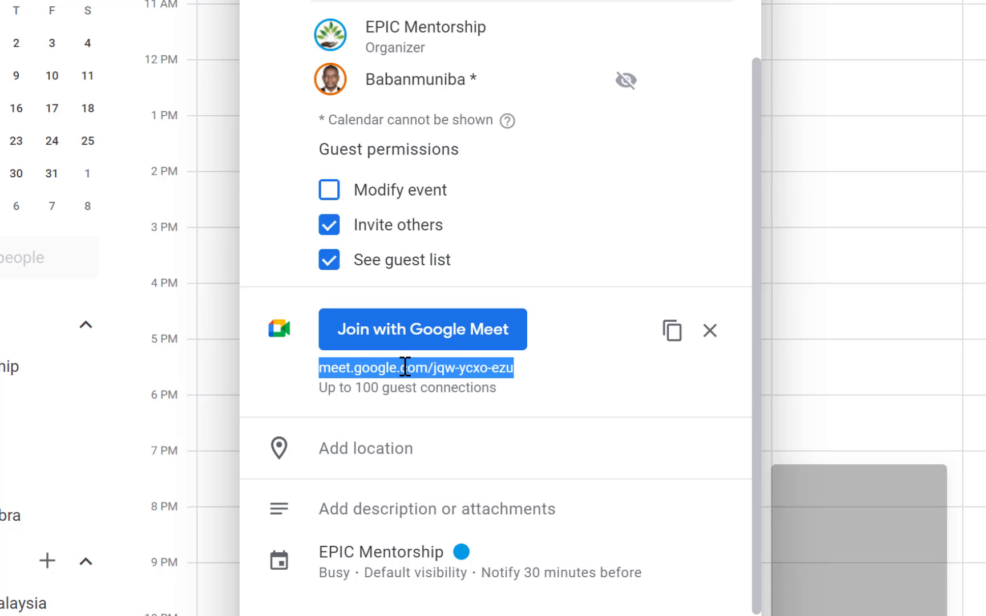
# Set the event location to "Abuja, Nigeria" and add the description "This is a toastmasters weekly meeting".
pyautogui.click(396, 448)
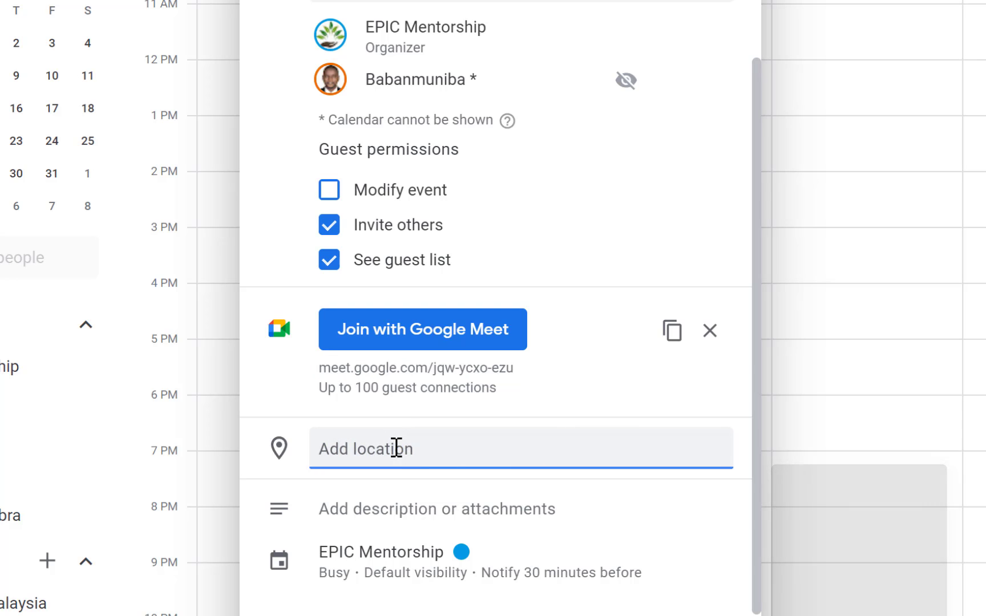
pyautogui.write('Abuja, Nigeria')
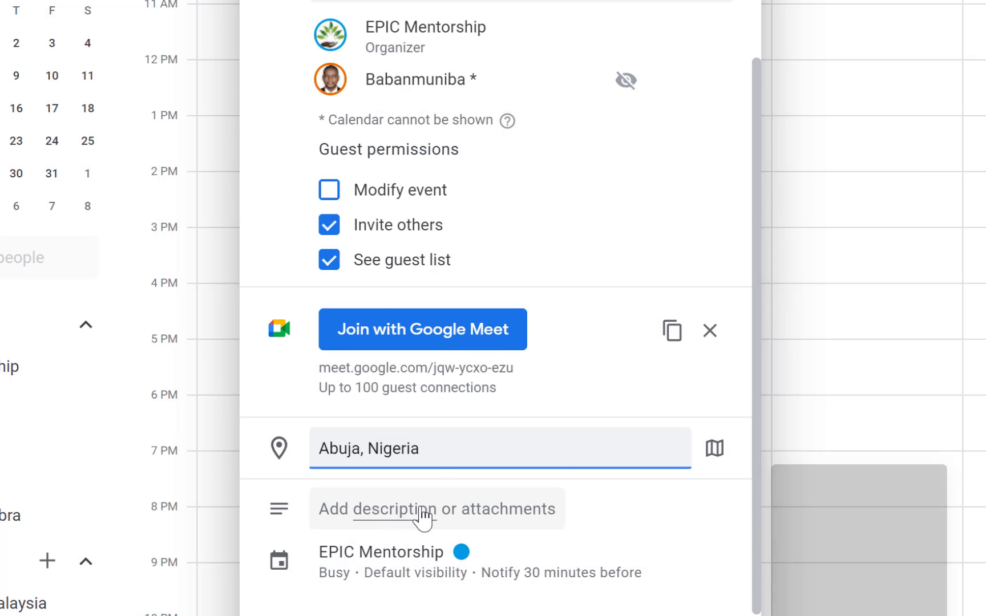
pyautogui.click(357, 517)
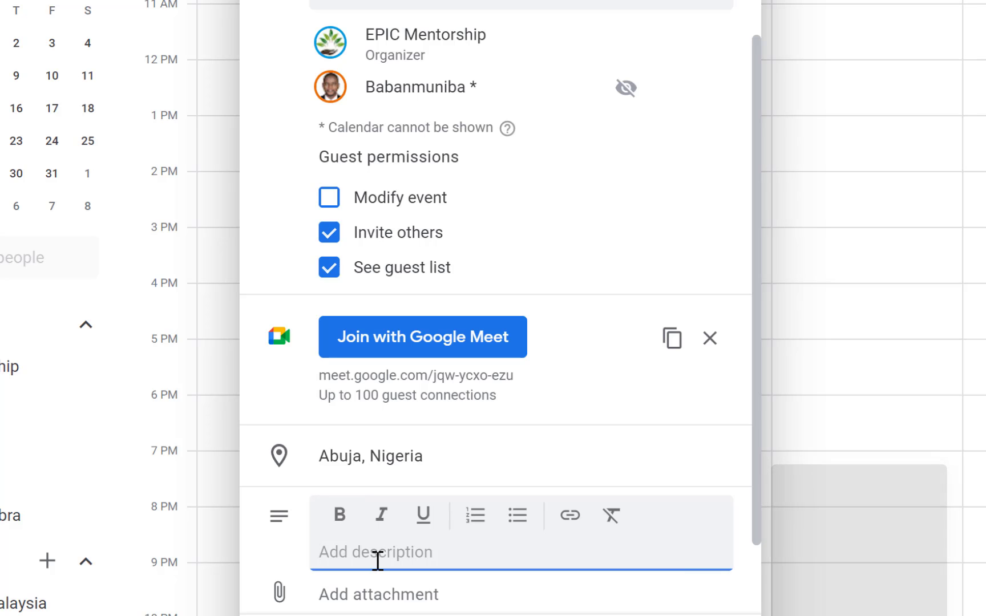
pyautogui.write('This is a toastmasters weekly meeeting')
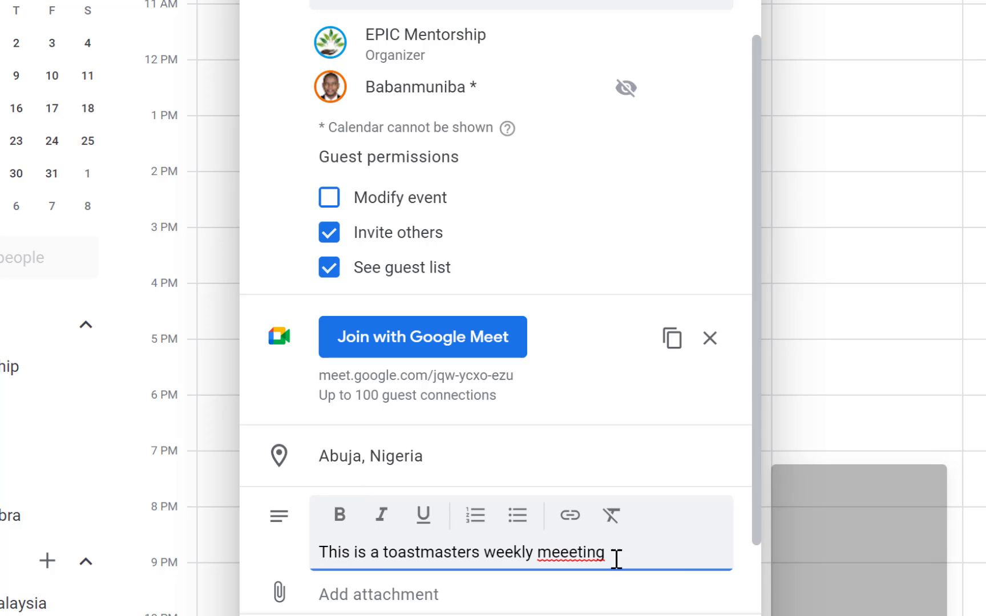
pyautogui.click(559, 553)
pyautogui.press('BackSpace')
pyautogui.scroll(-2, 392, 539)
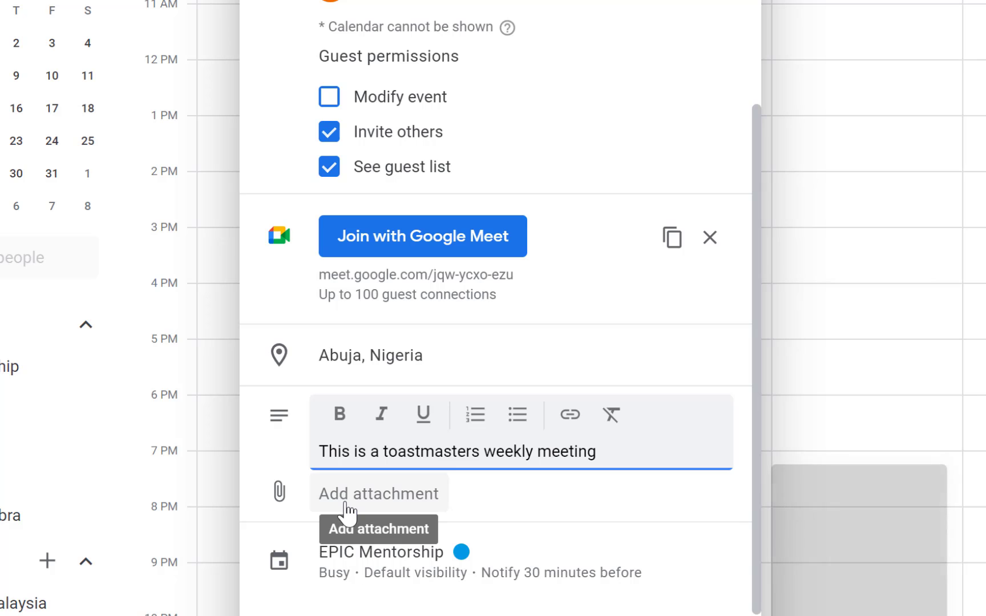
# Attach the image "White and Blue Simple Grow Your Business Pinterest Pin" to the event by uploading it from the device's Downloads folder.
pyautogui.click(347, 511)
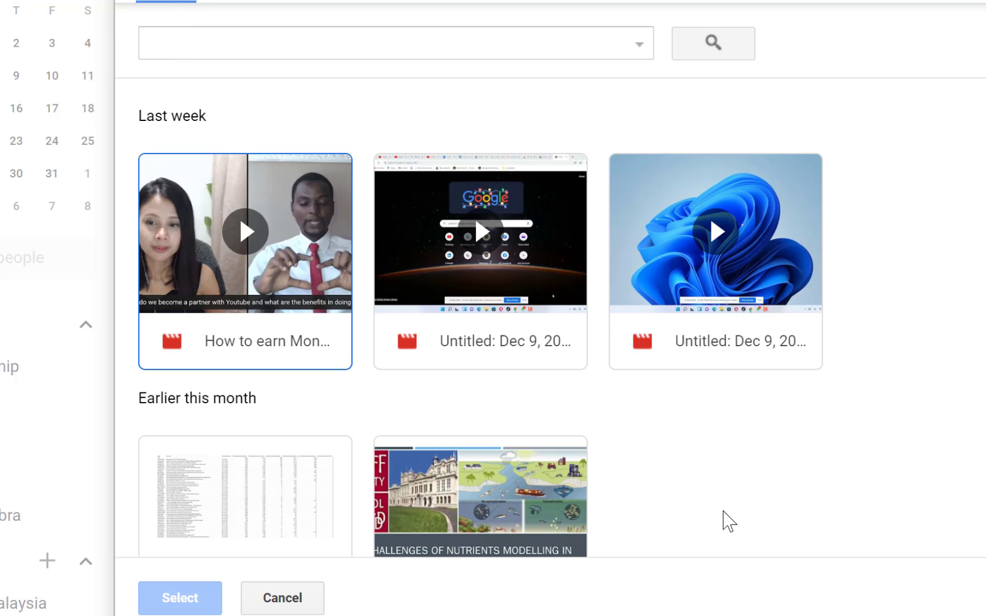
pyautogui.click(273, 2)
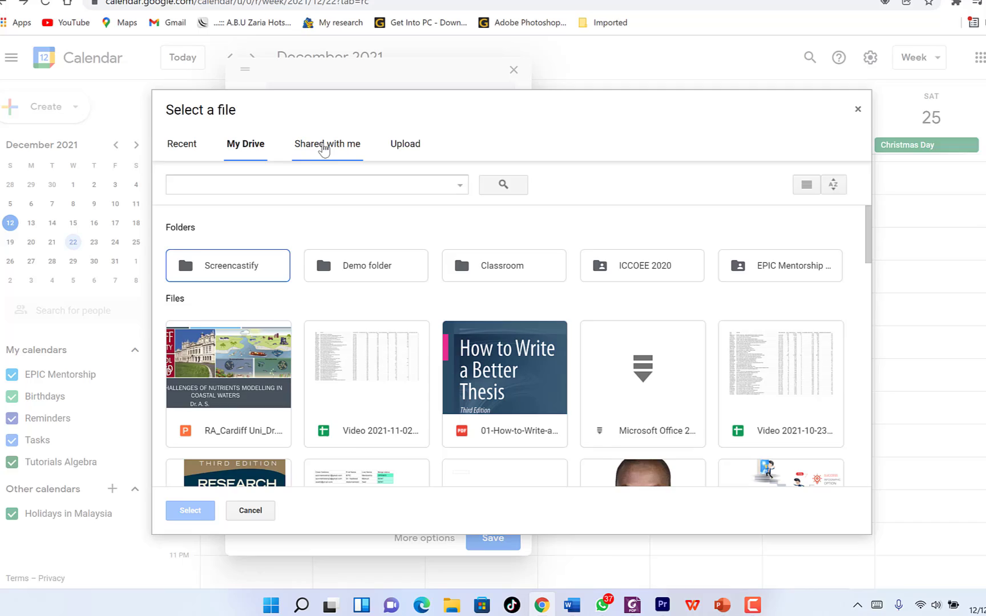
pyautogui.click(324, 147)
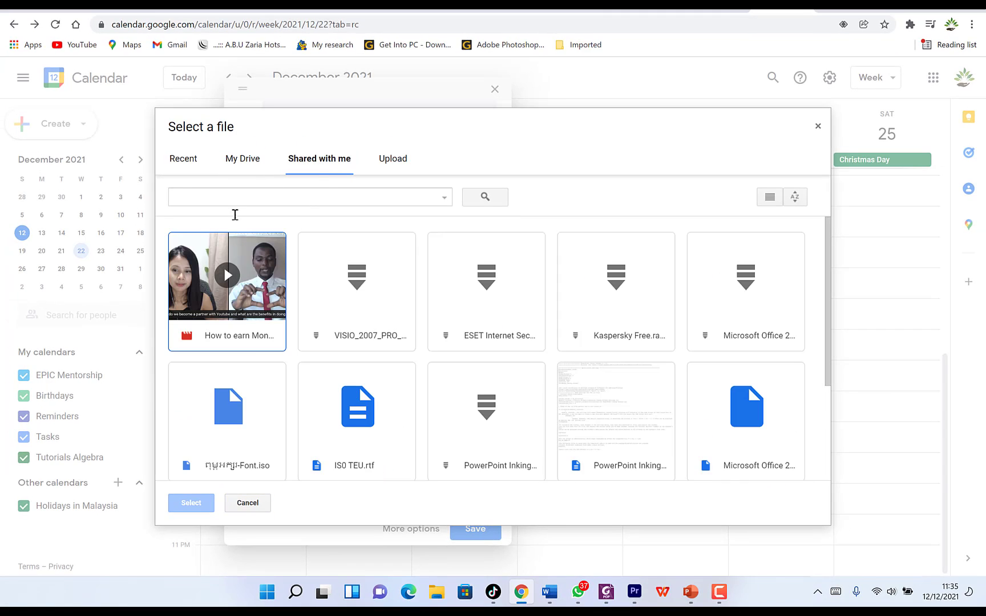
pyautogui.click(393, 165)
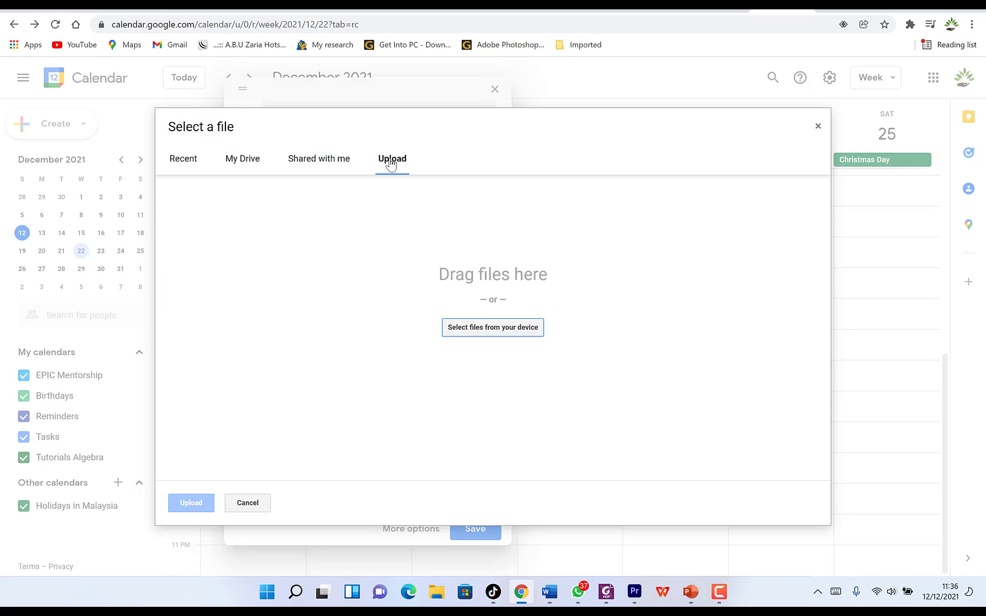
pyautogui.click(501, 327)
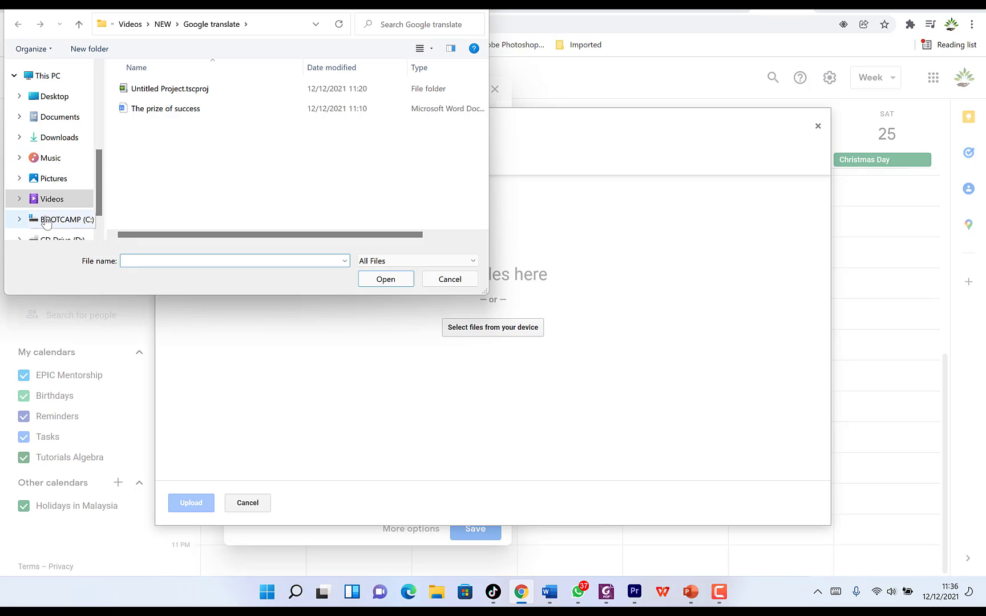
pyautogui.click(57, 137)
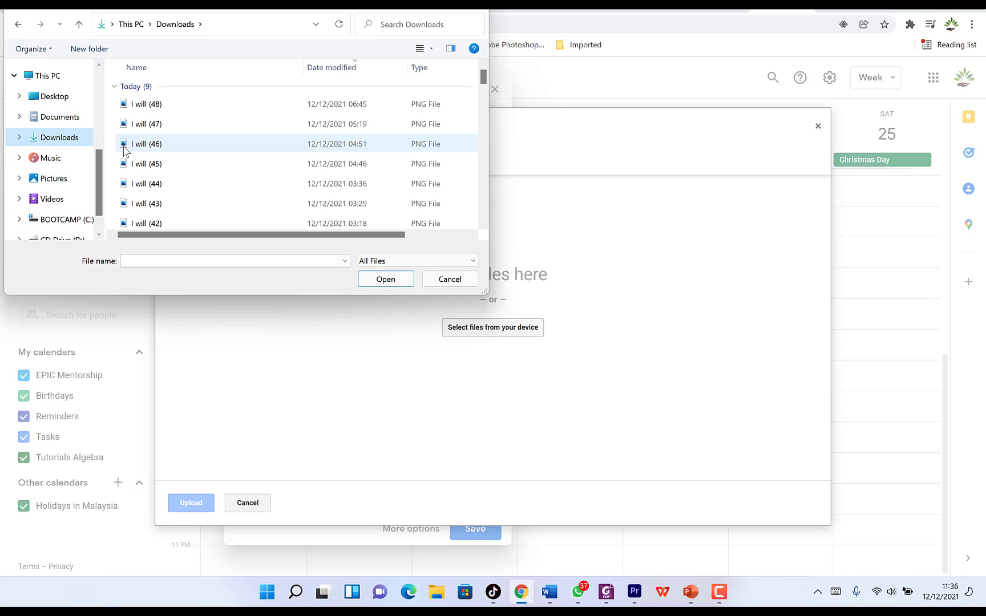
pyautogui.scroll(-1, 163, 171)
pyautogui.scroll(-1, 171, 188)
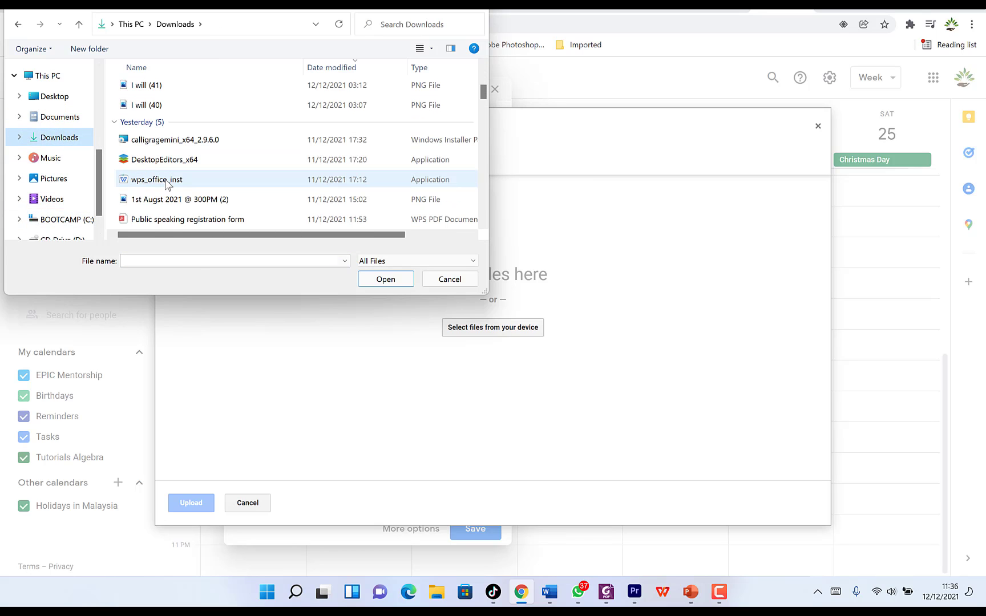
pyautogui.click(250, 161)
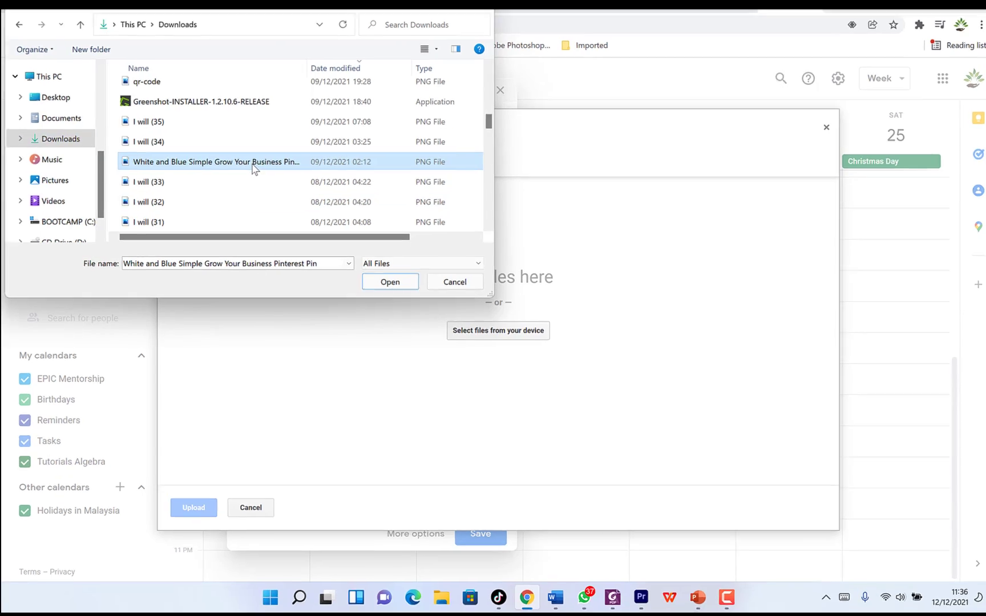
pyautogui.click(390, 281)
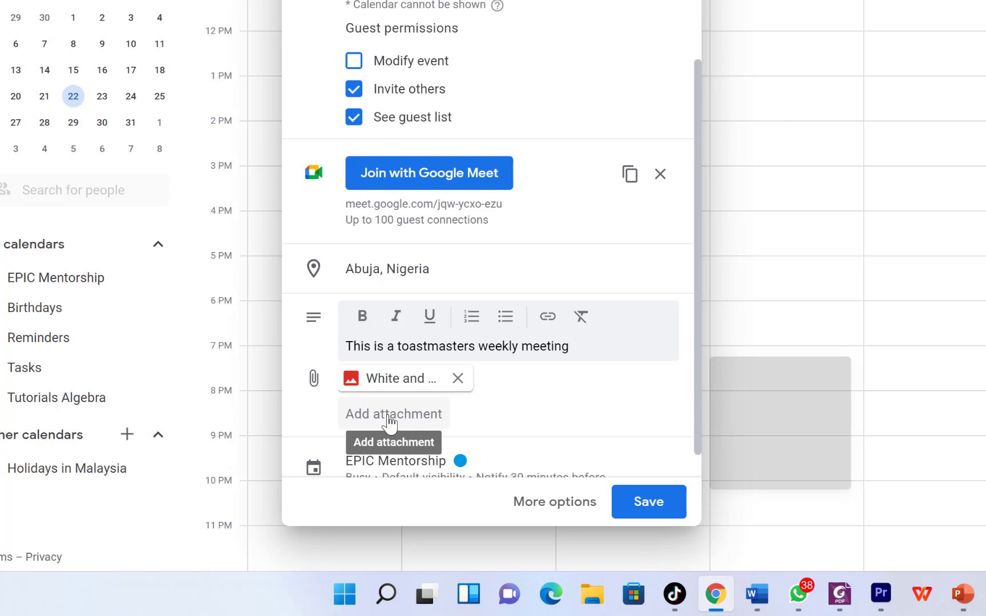
# Set the event's availability to Free, and look through its calendar and visibility choices without changing them.
pyautogui.scroll(-1, 480, 371)
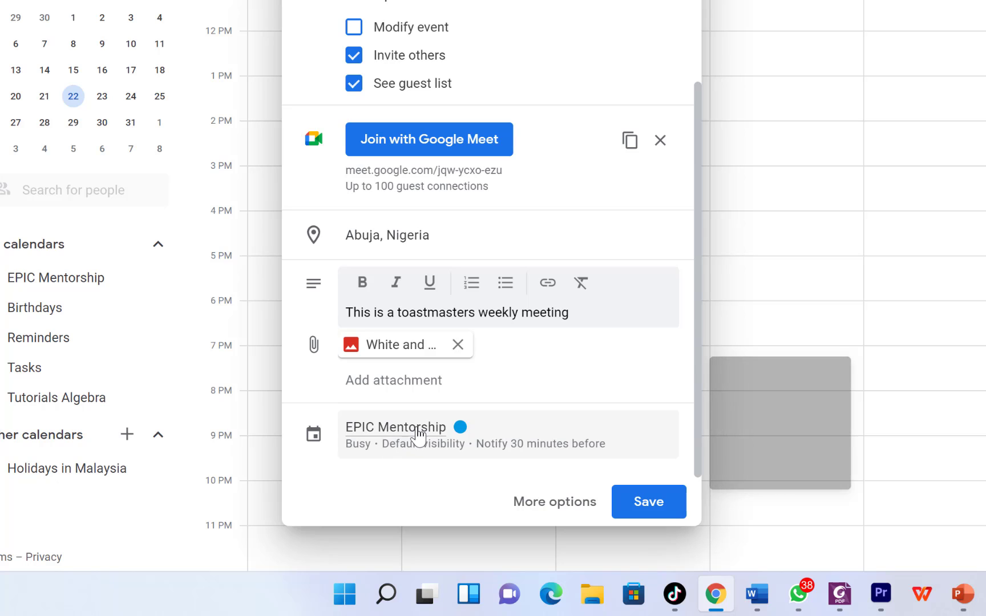
pyautogui.click(423, 435)
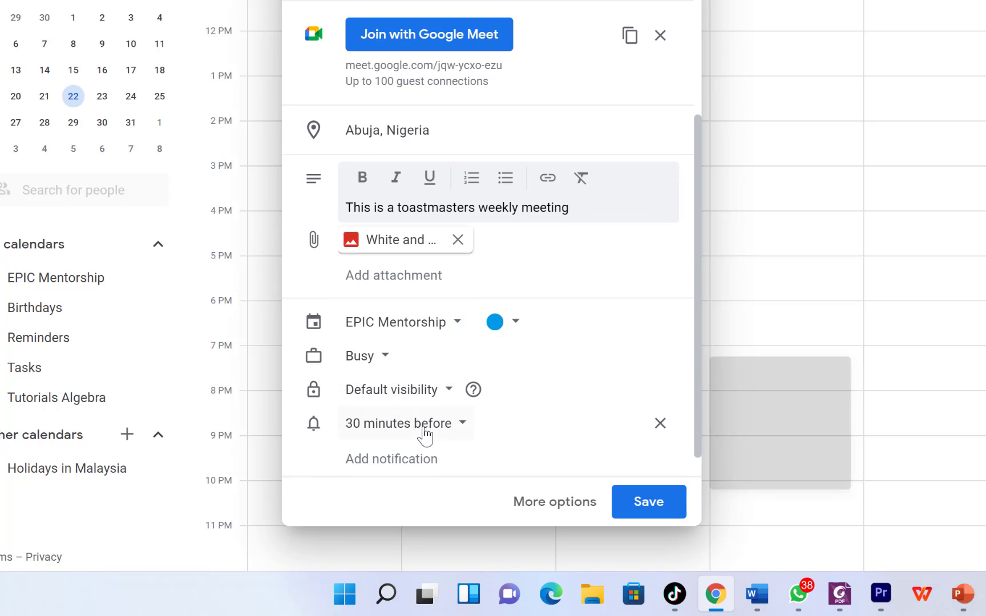
pyautogui.click(399, 321)
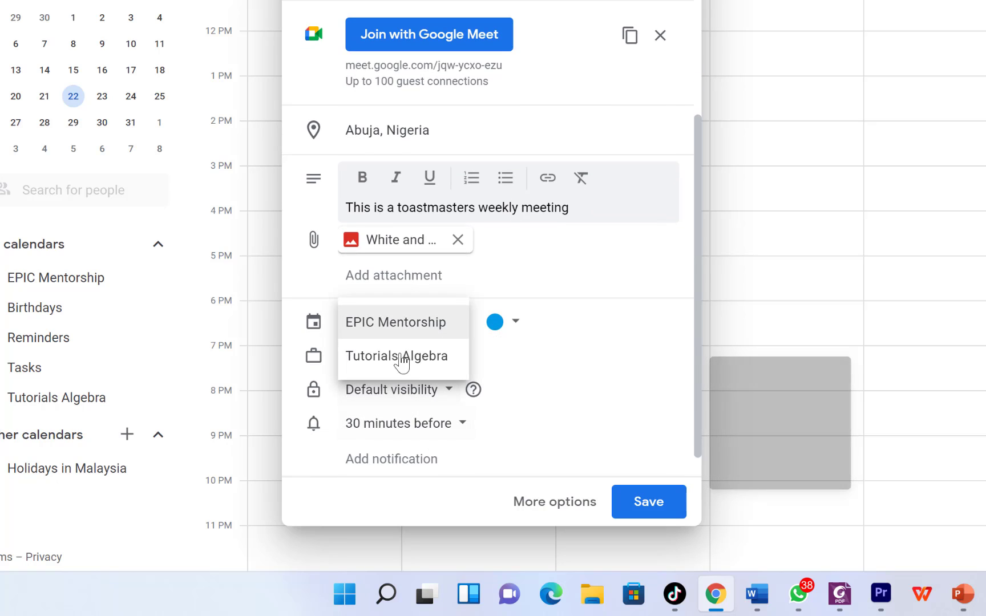
pyautogui.click(601, 375)
pyautogui.click(384, 359)
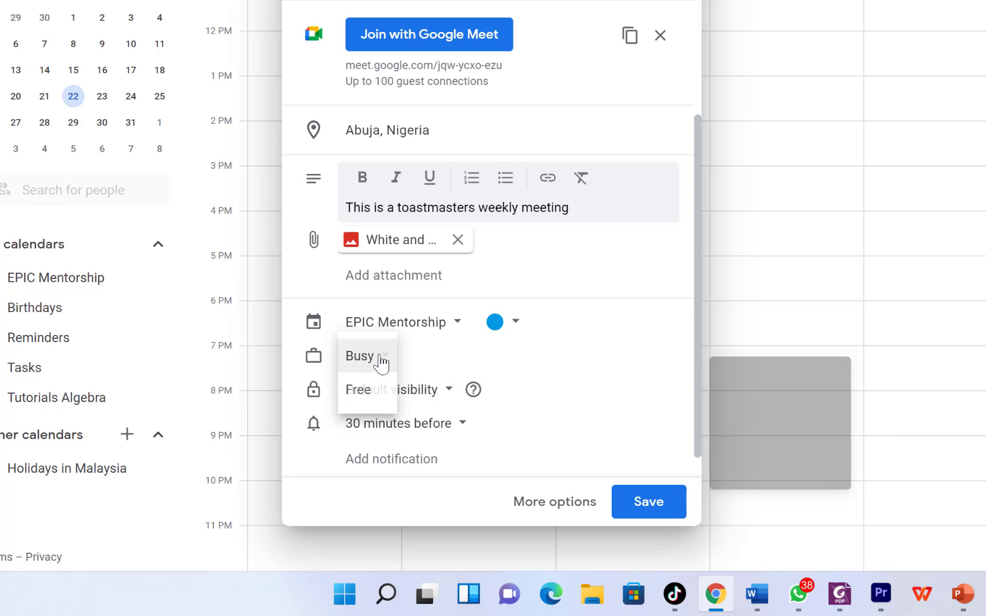
pyautogui.click(377, 398)
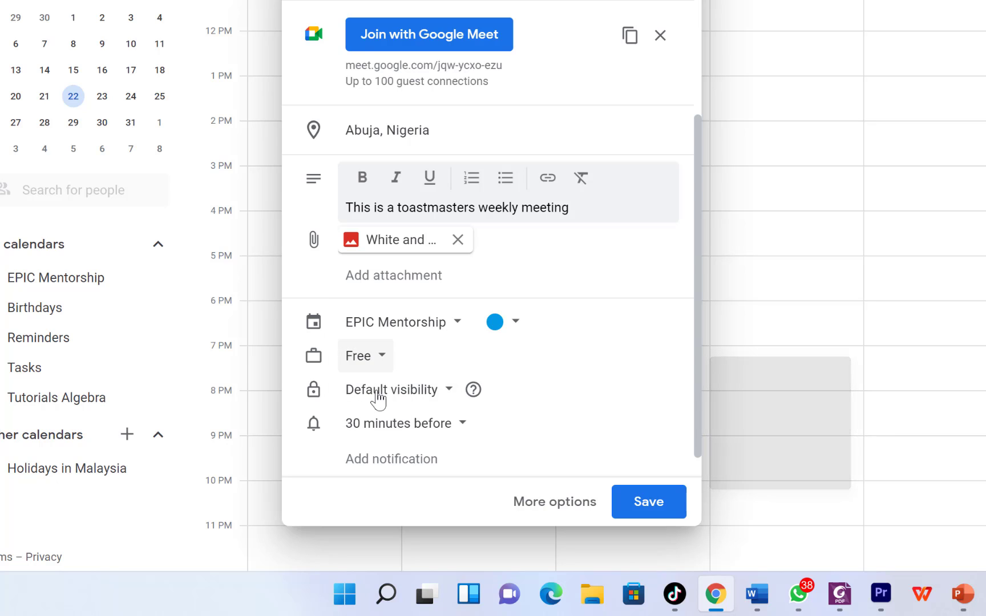
pyautogui.click(454, 388)
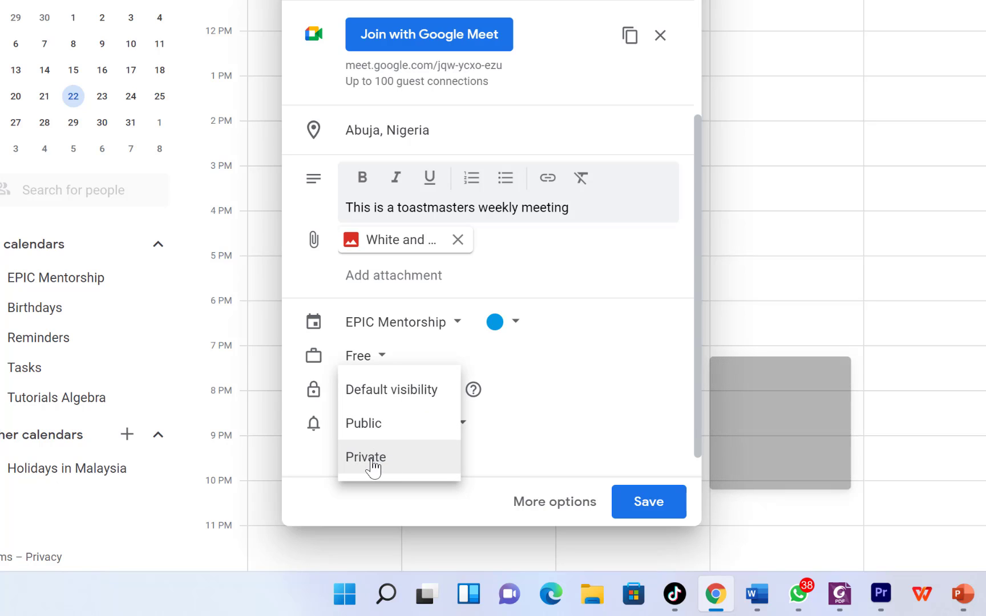
pyautogui.click(532, 419)
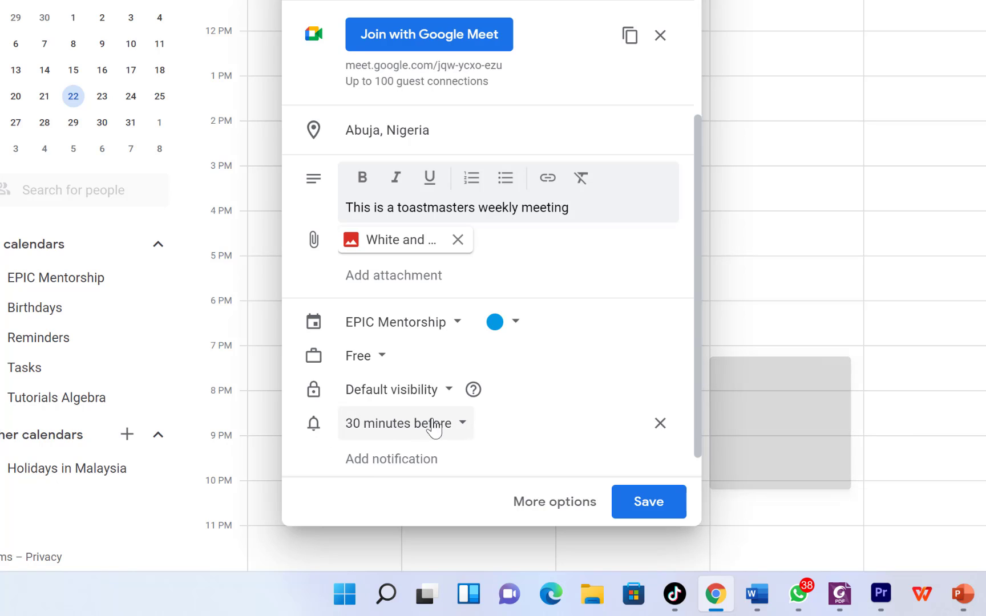
# Set the event notification to 1 hour before and add a second notification 10 minutes before.
pyautogui.click(462, 429)
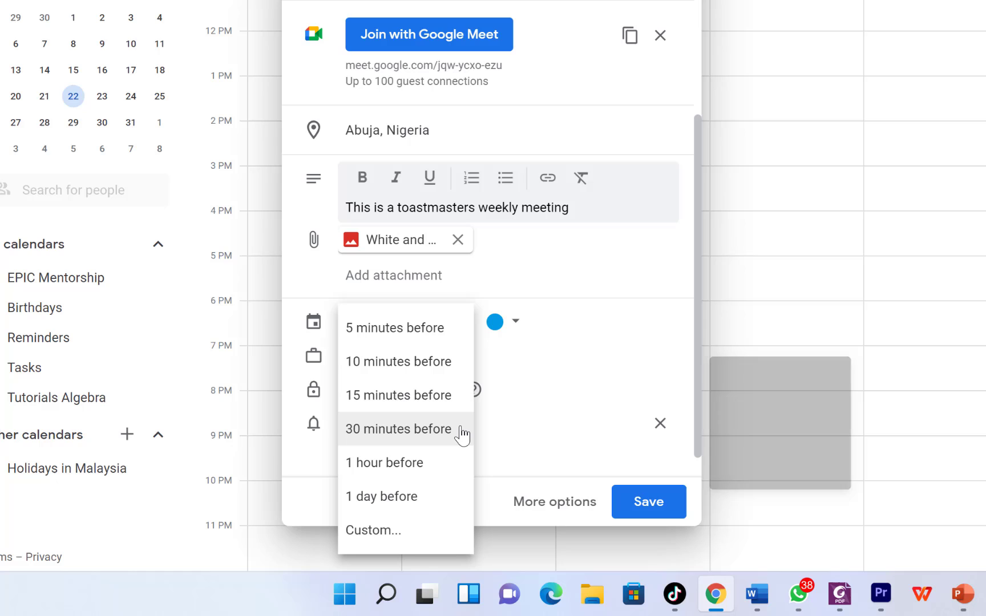
pyautogui.click(416, 464)
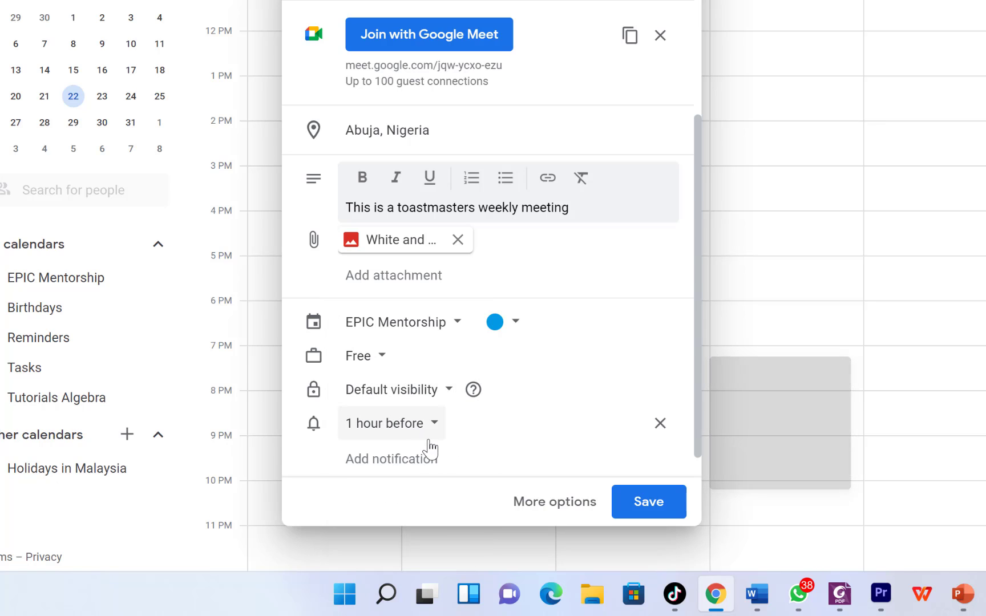
pyautogui.scroll(-1, 409, 469)
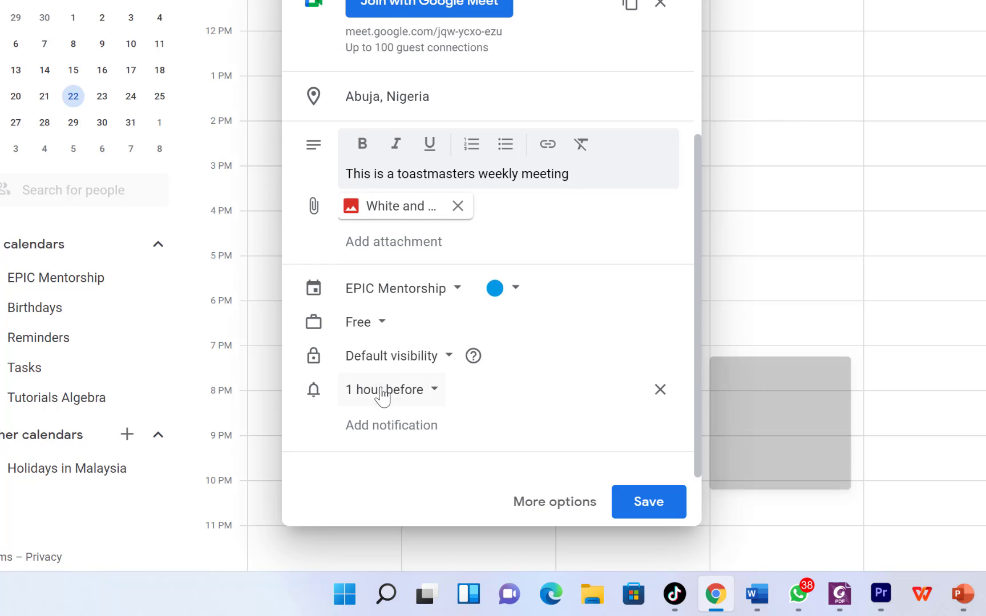
pyautogui.click(389, 434)
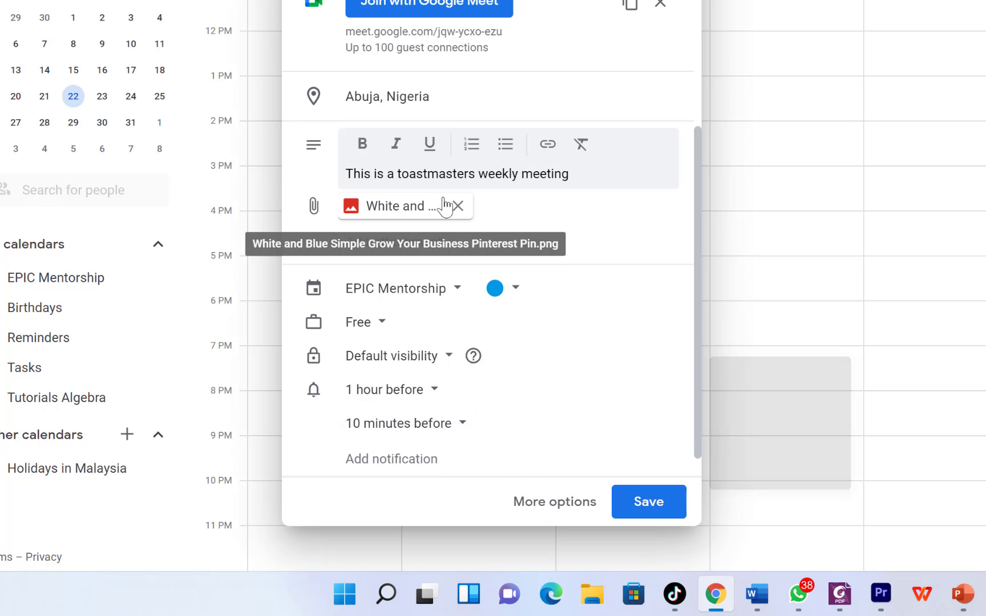
# Review the event in the full editor and save it, sending the invitation emails and sharing the attached file with the guest with View access.
pyautogui.click(536, 513)
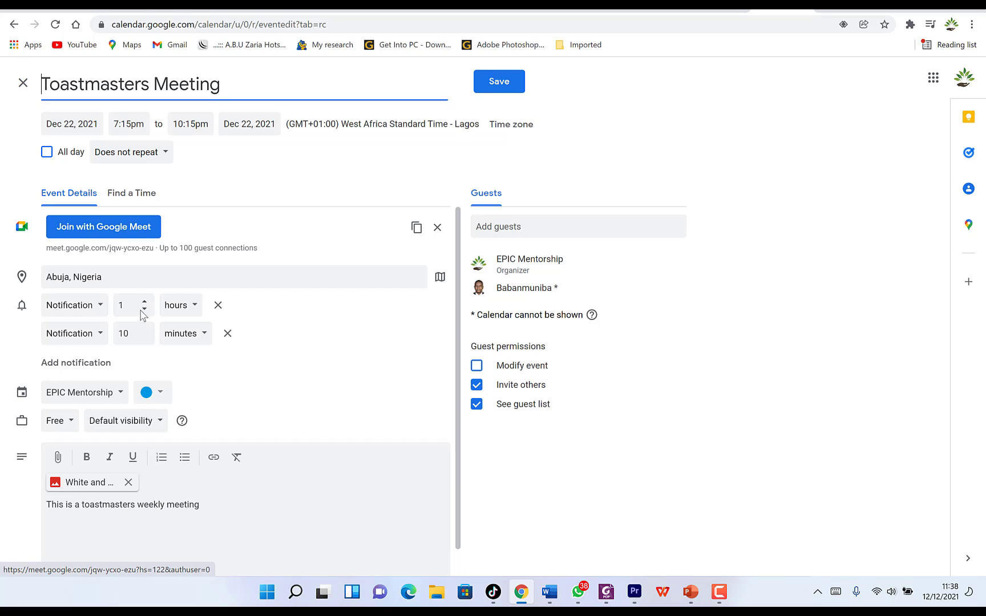
pyautogui.scroll(-1, 147, 342)
pyautogui.scroll(1, 143, 346)
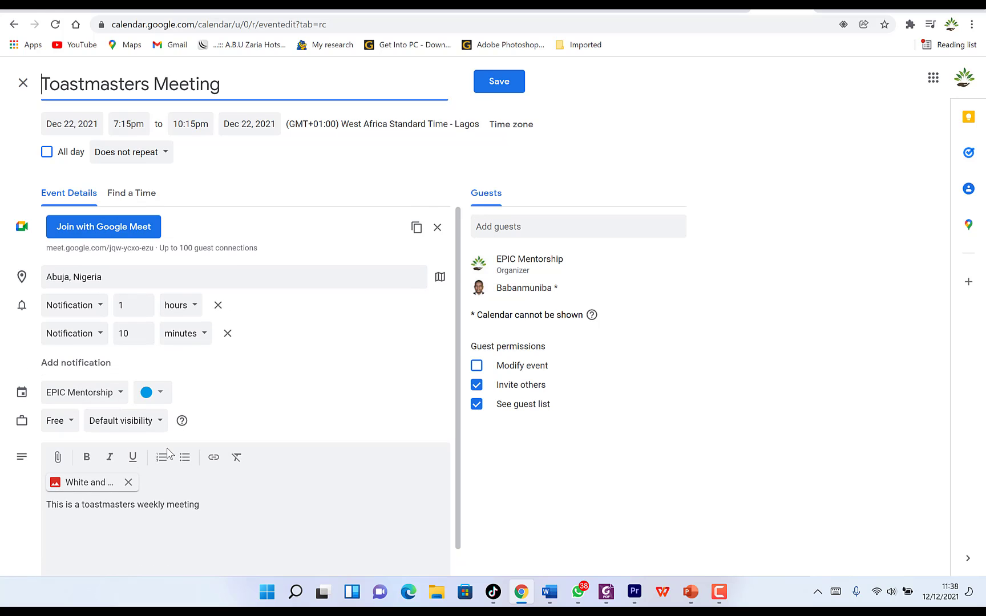
pyautogui.scroll(-1, 218, 464)
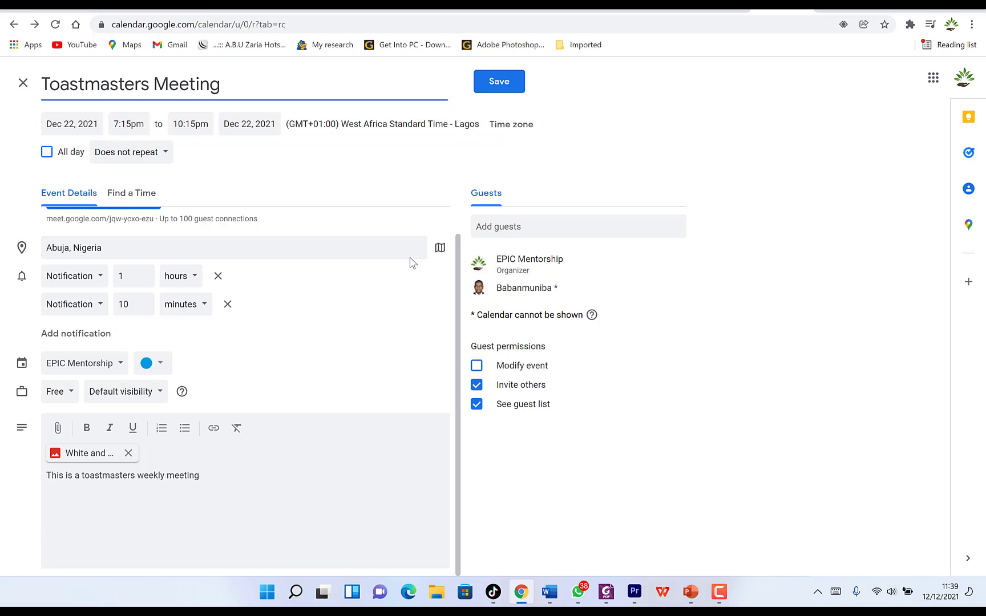
pyautogui.click(494, 82)
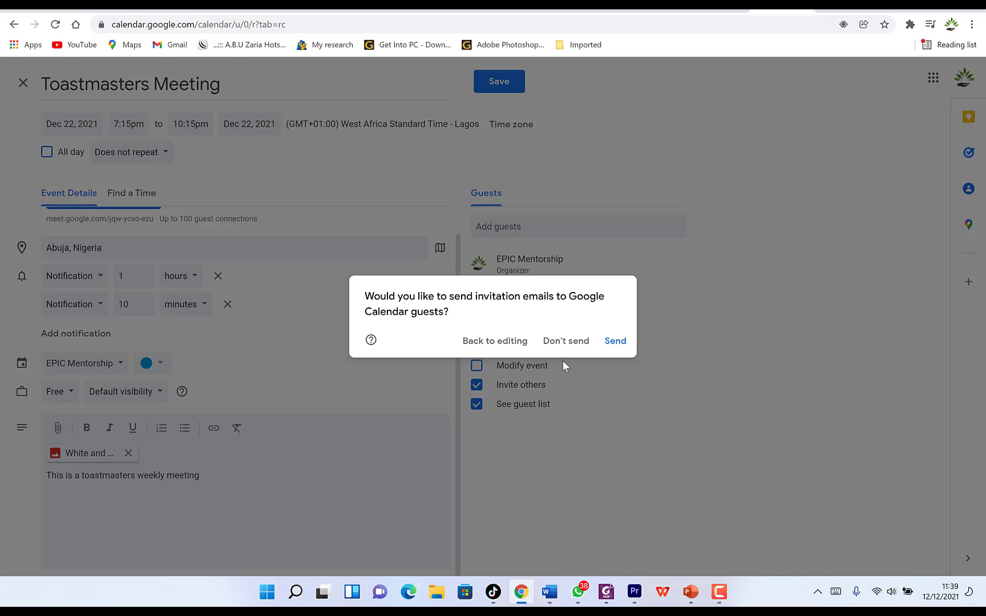
pyautogui.click(616, 341)
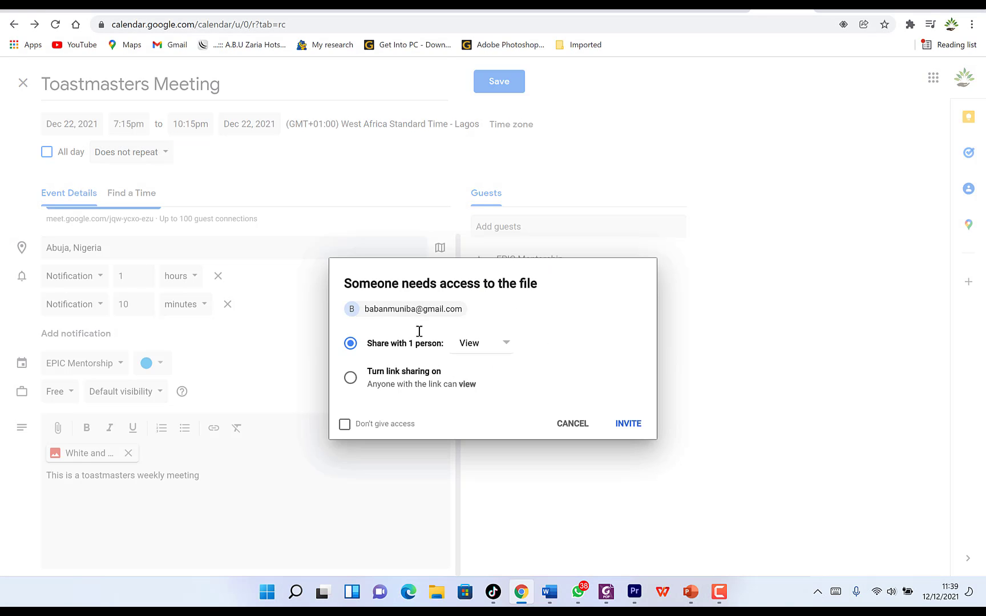
pyautogui.click(625, 424)
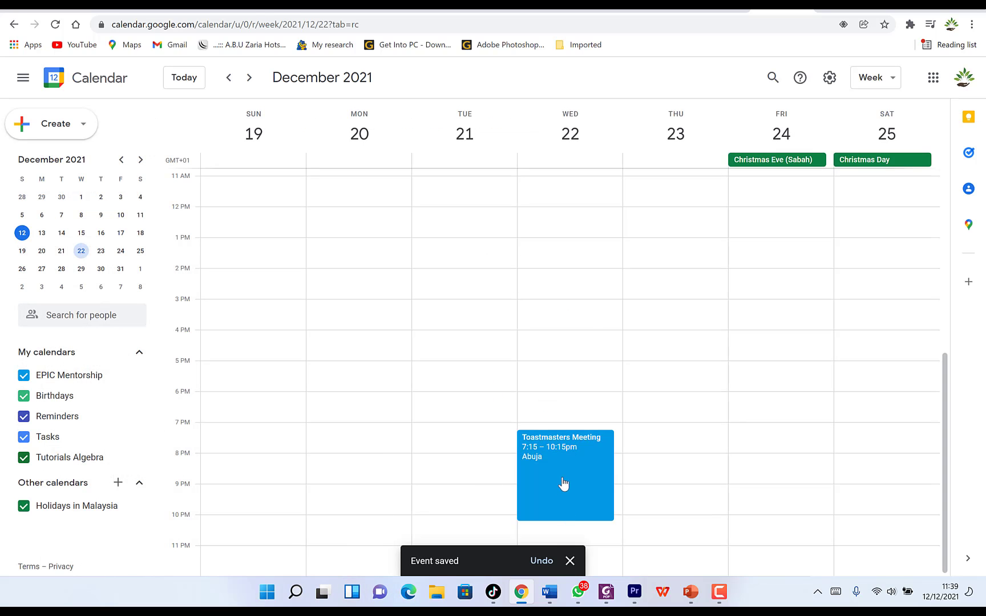
# Examine the saved Toastmasters Meeting's details and its additional event actions, then close them.
pyautogui.click(553, 446)
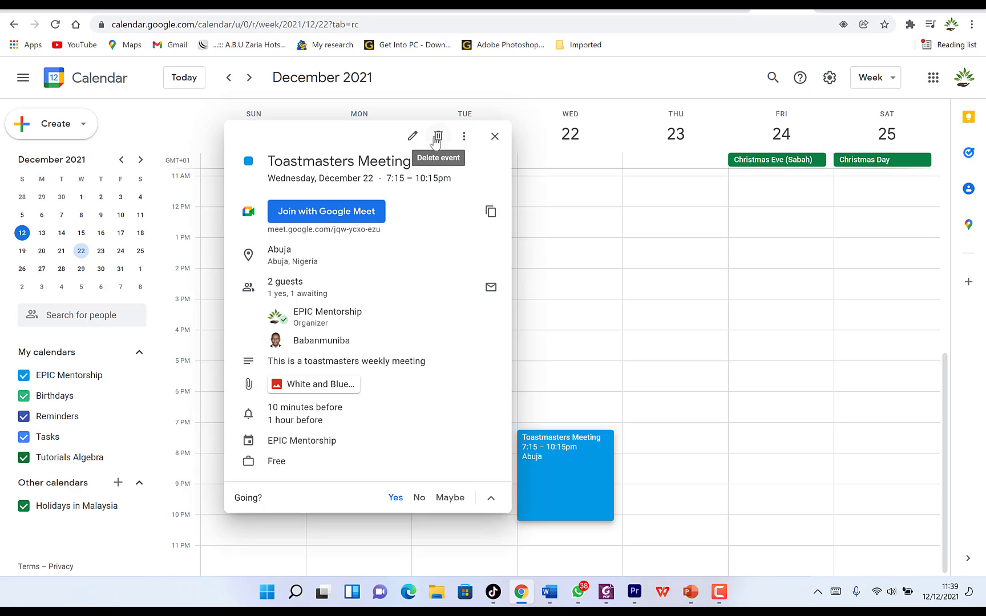
pyautogui.click(464, 137)
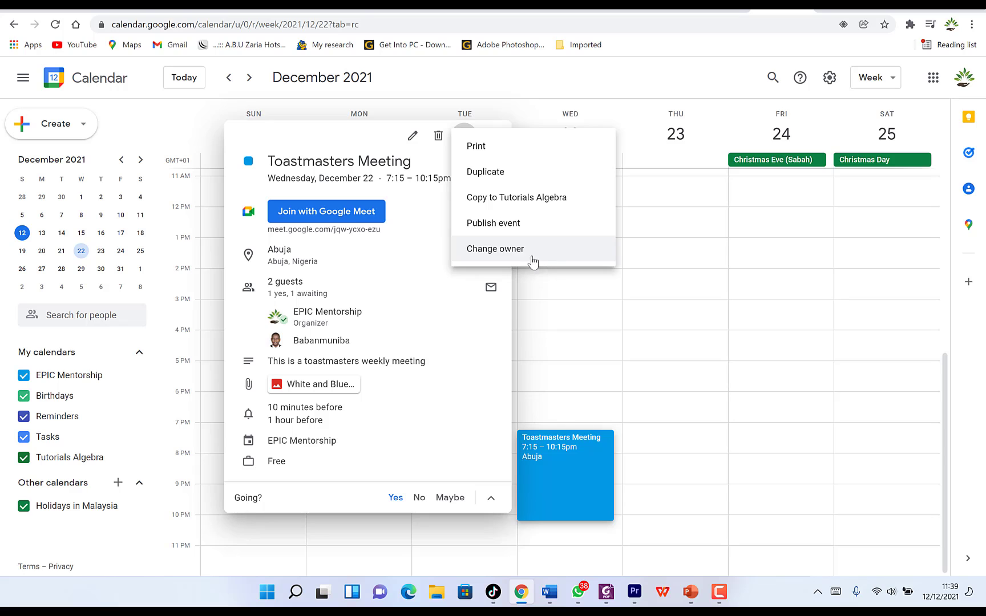
pyautogui.click(342, 127)
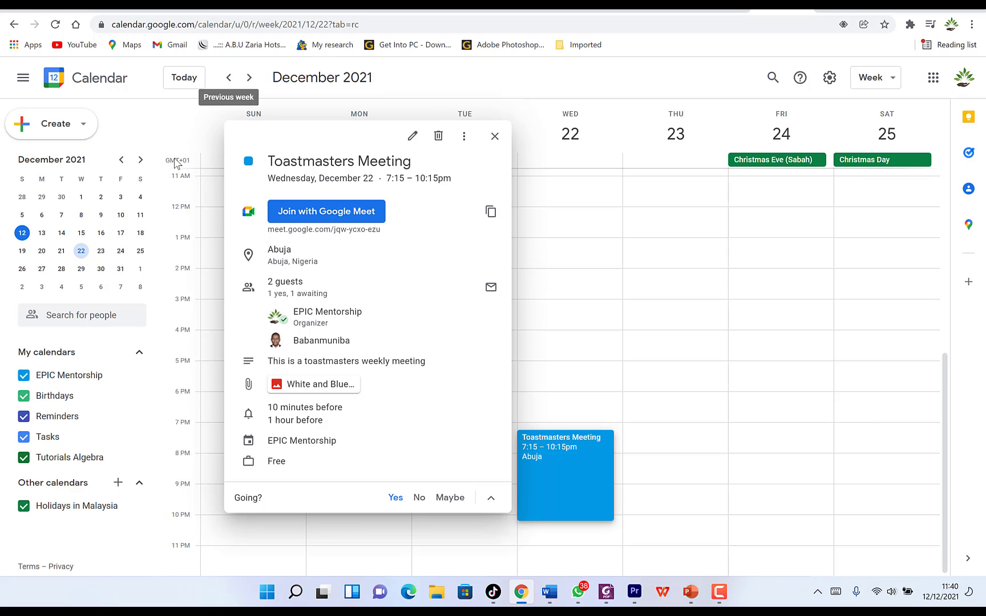
pyautogui.click(566, 303)
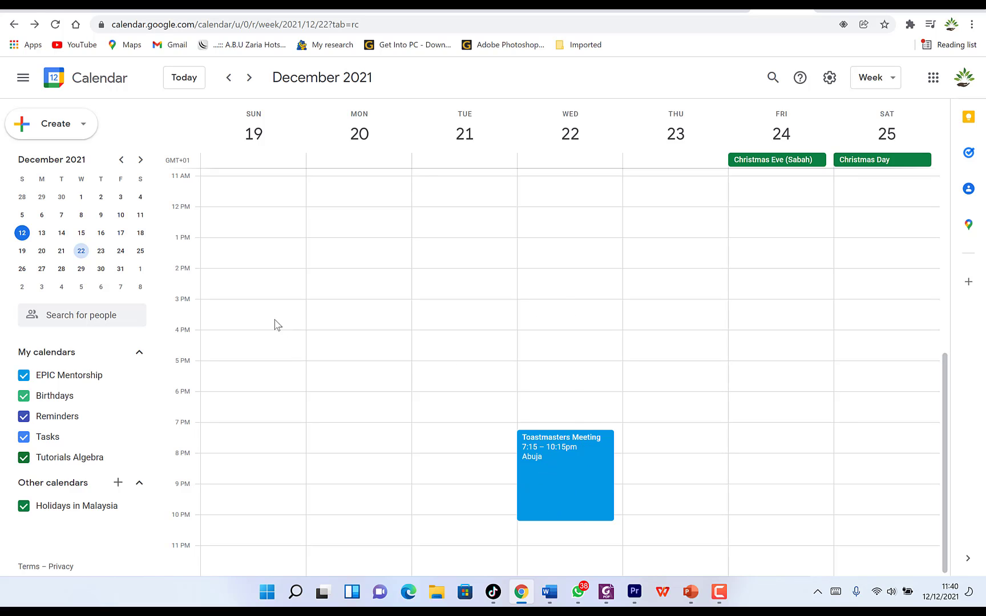
# Start a new task on December 23 and title it "Reading journals".
pyautogui.click(84, 129)
pyautogui.click(85, 131)
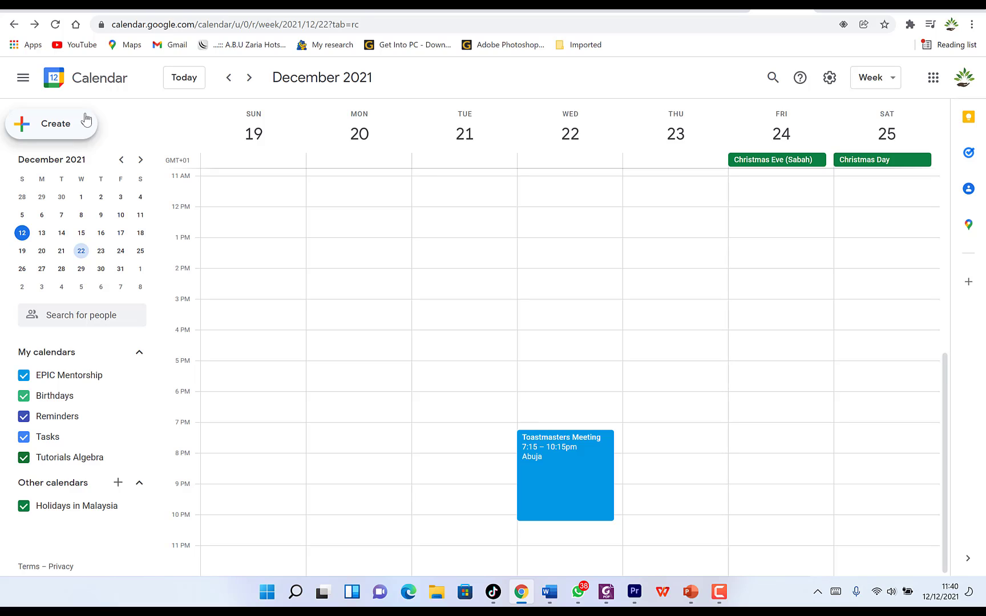
pyautogui.click(103, 253)
pyautogui.click(84, 127)
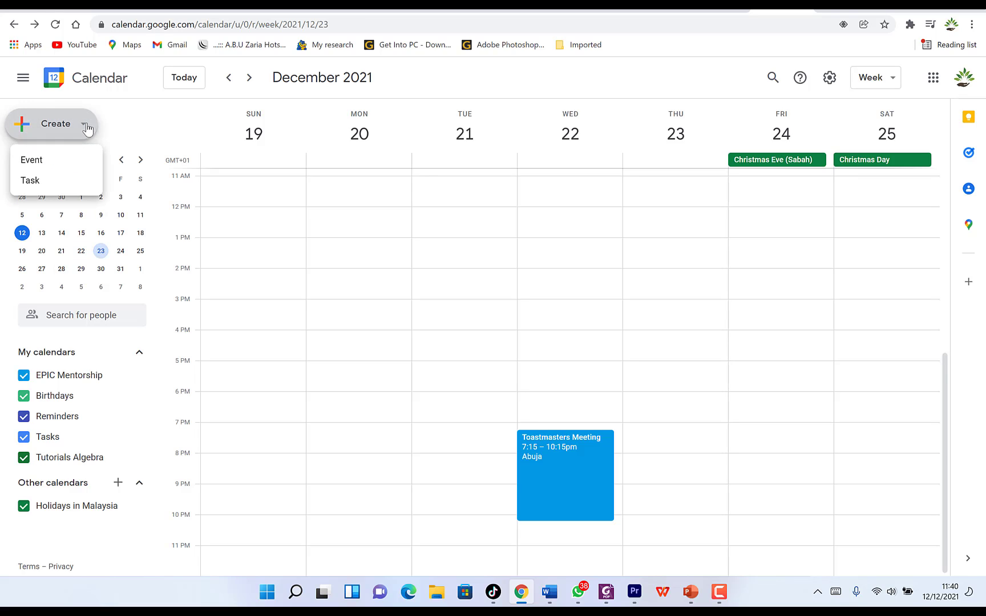
pyautogui.click(32, 181)
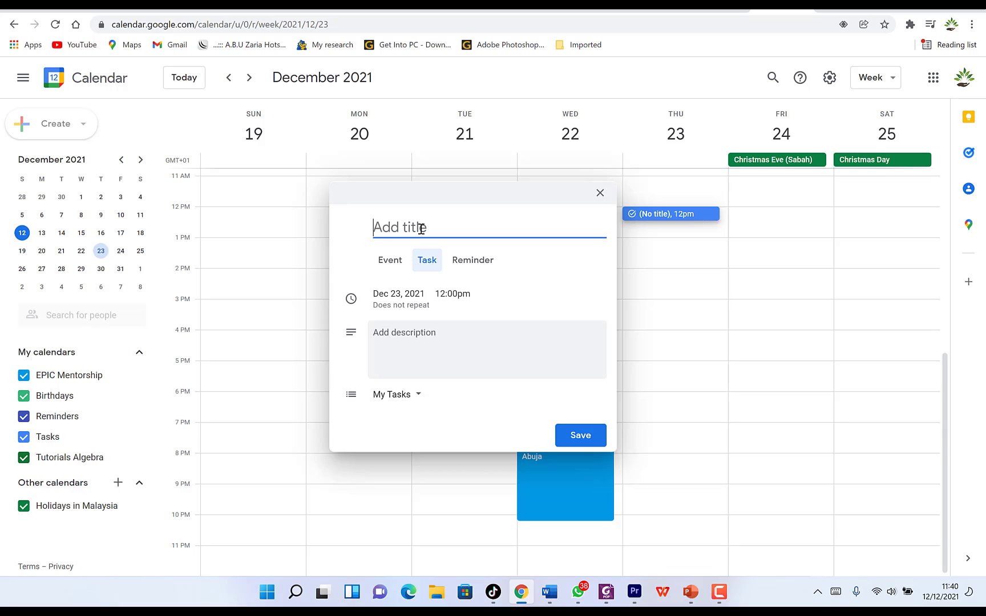
pyautogui.write('Reading journals')
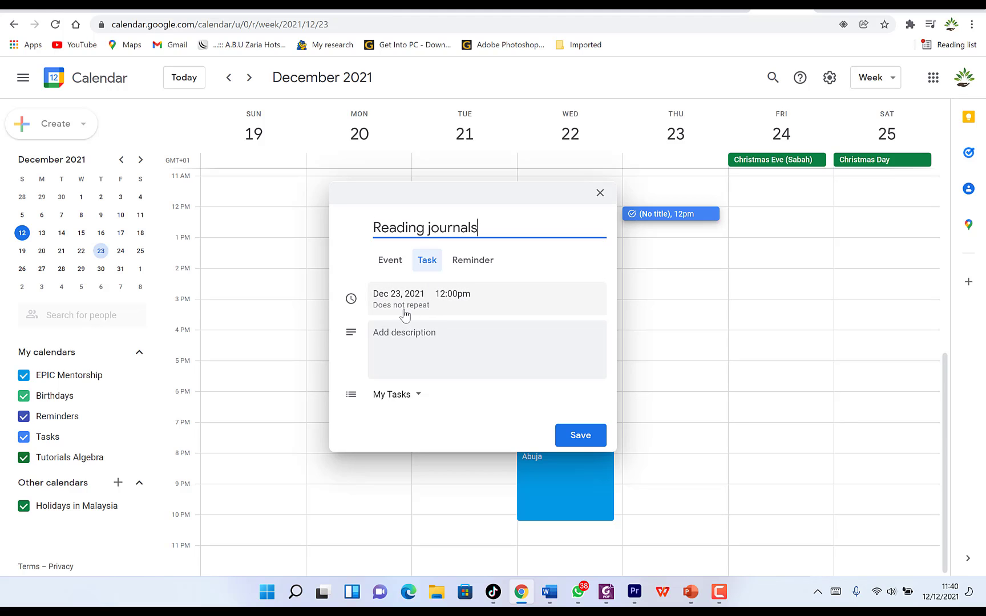
# Set the task's time on December 23 to 8:00am.
pyautogui.click(456, 297)
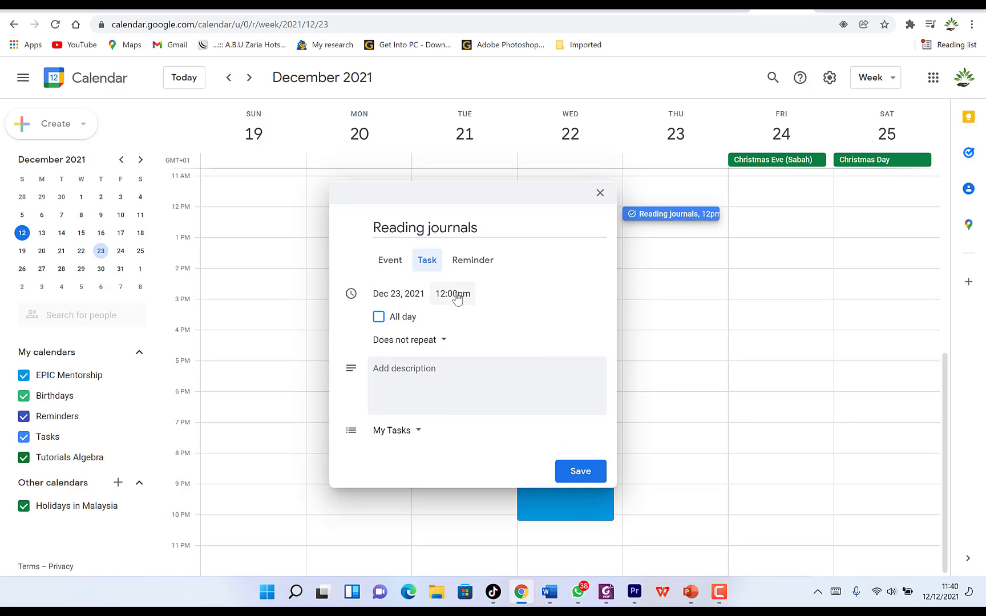
pyautogui.click(455, 294)
pyautogui.scroll(2, 485, 354)
pyautogui.scroll(1, 484, 354)
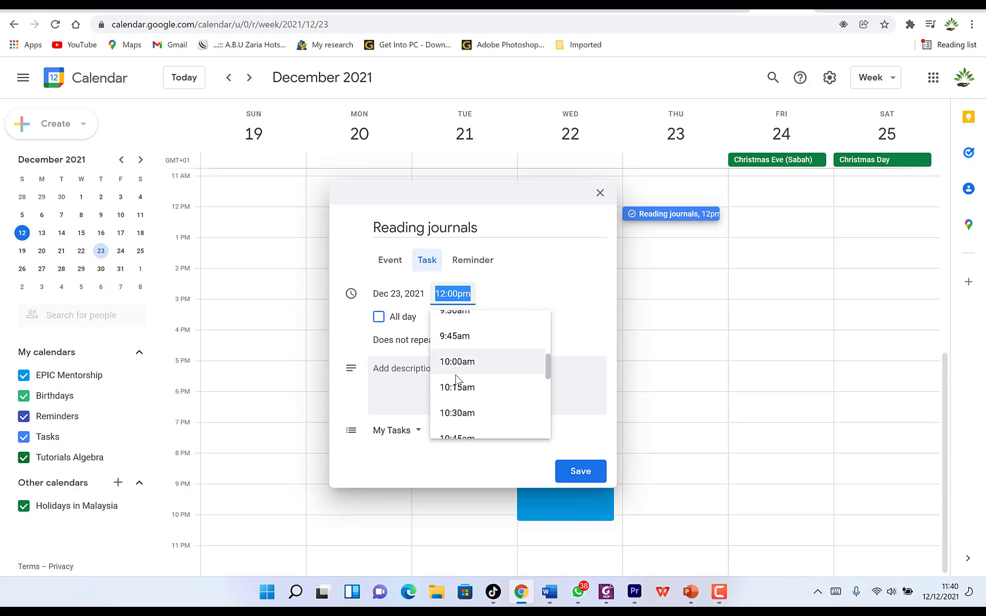
pyautogui.scroll(3, 462, 353)
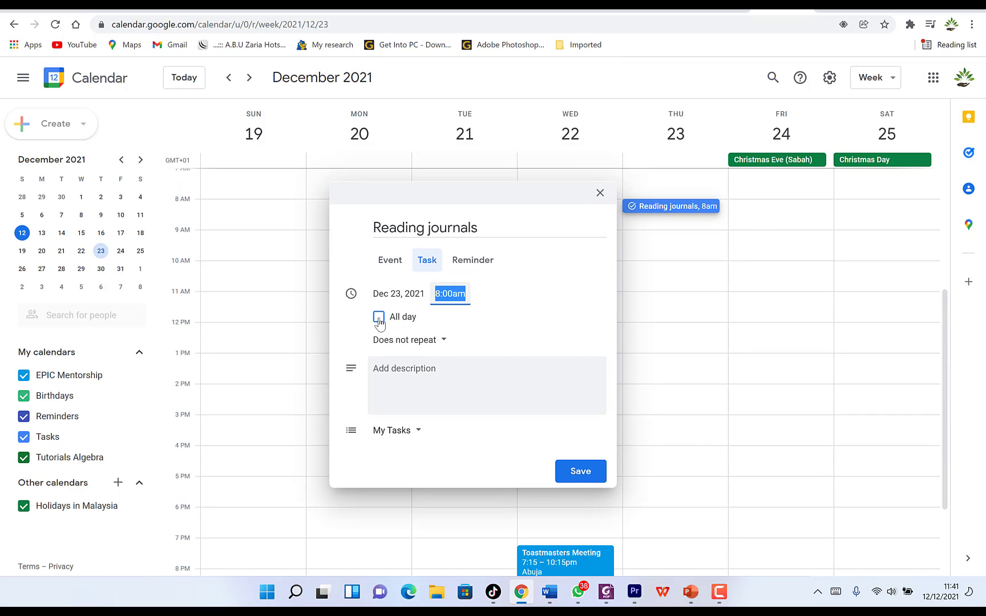
# Try the all-day option on the task, turn it off again, and look through the available times without changing the time.
pyautogui.click(378, 318)
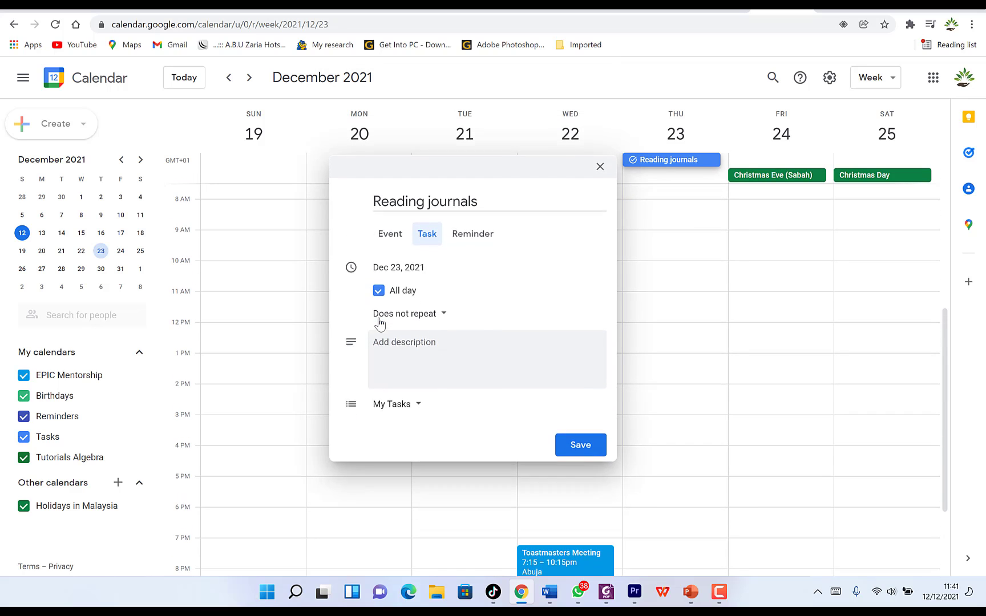
pyautogui.click(379, 288)
pyautogui.click(459, 294)
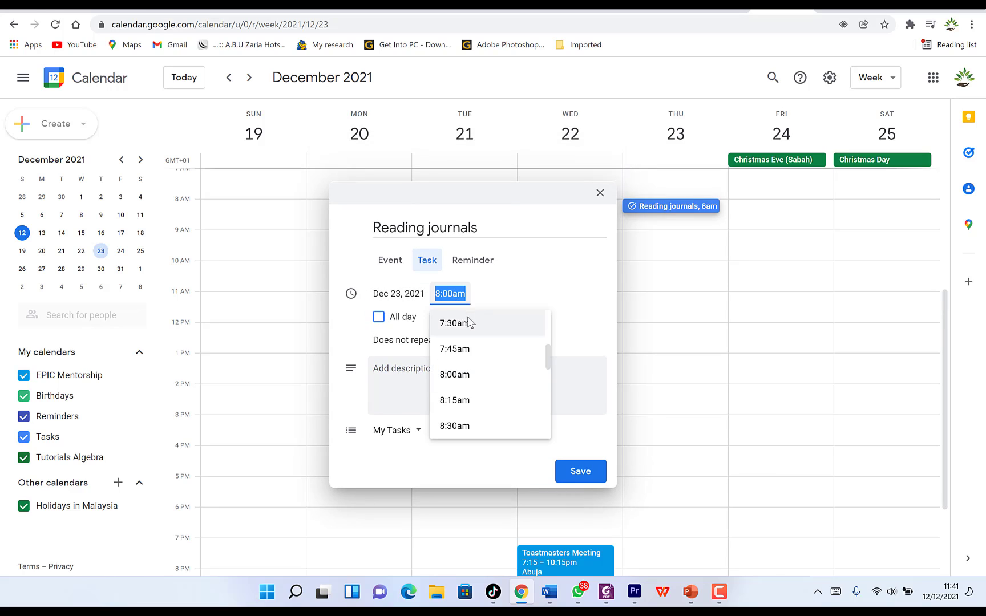
pyautogui.click(557, 278)
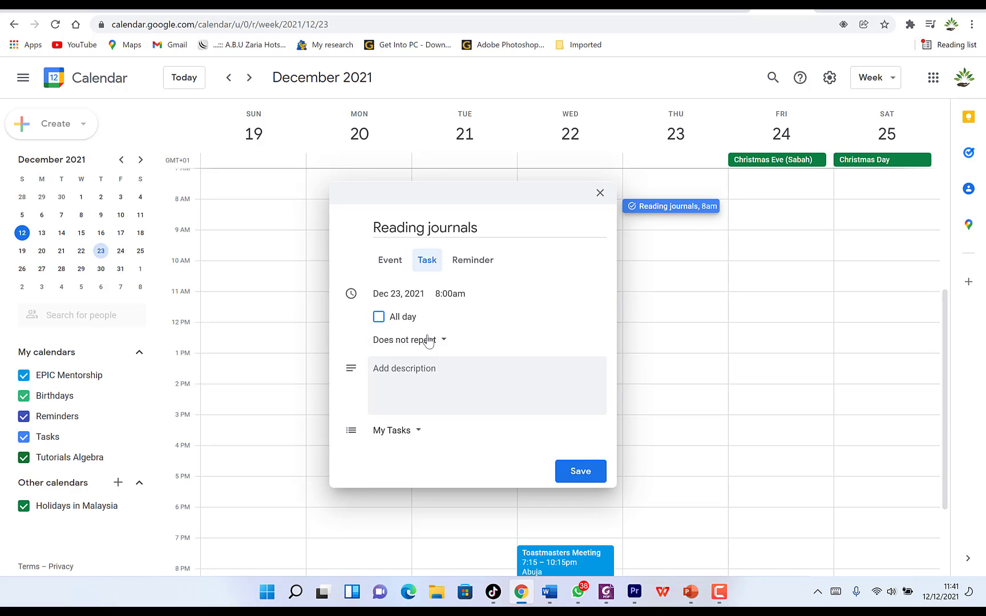
# Enter "Read 10 journals" as the task's description.
pyautogui.click(403, 371)
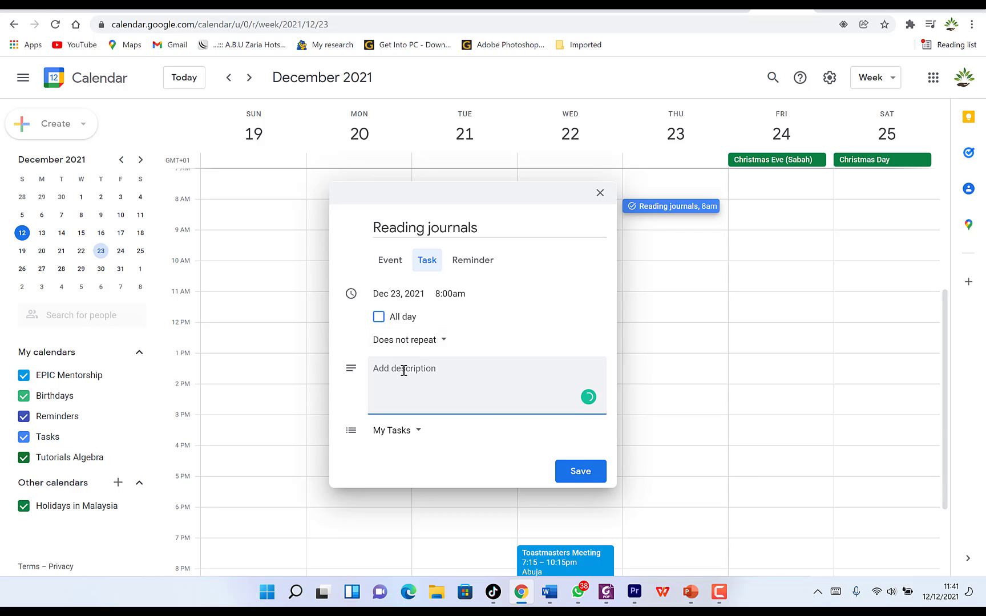
pyautogui.write('Read 10 journals')
# Turn the entry into a non-repeating reminder, set its time to 7:30am, and save it.
pyautogui.click(460, 262)
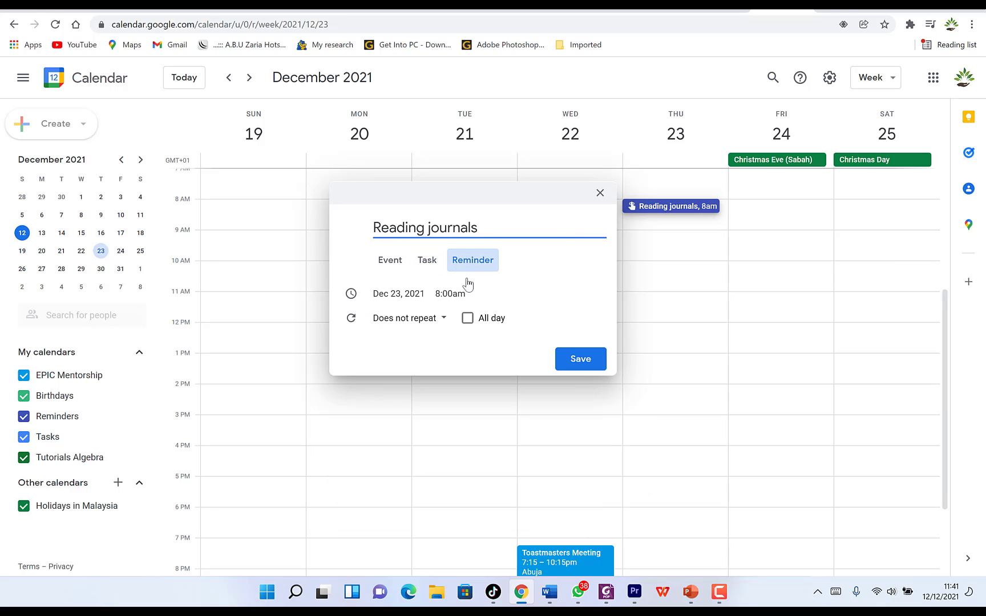
pyautogui.click(446, 320)
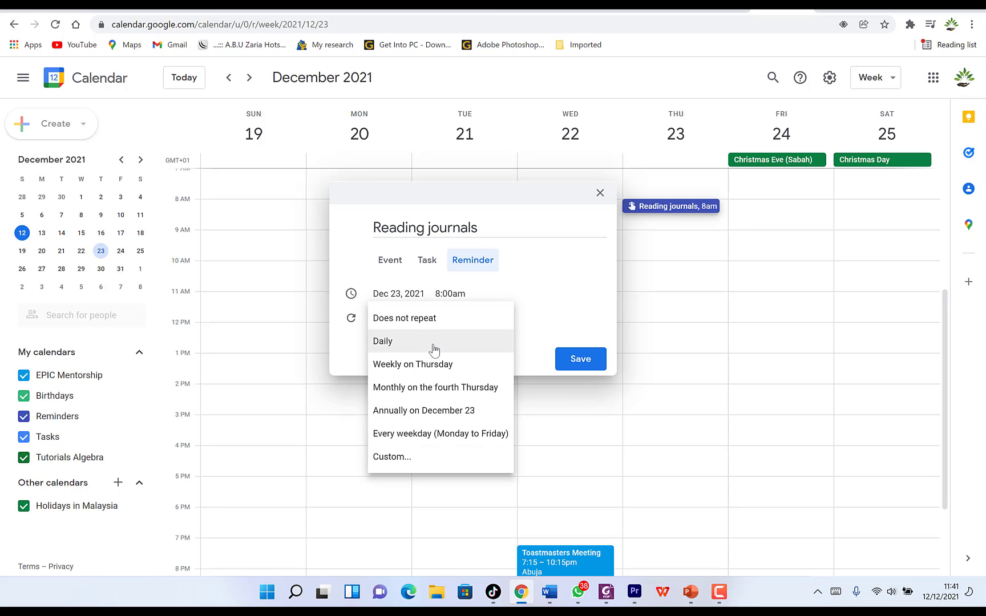
pyautogui.click(541, 214)
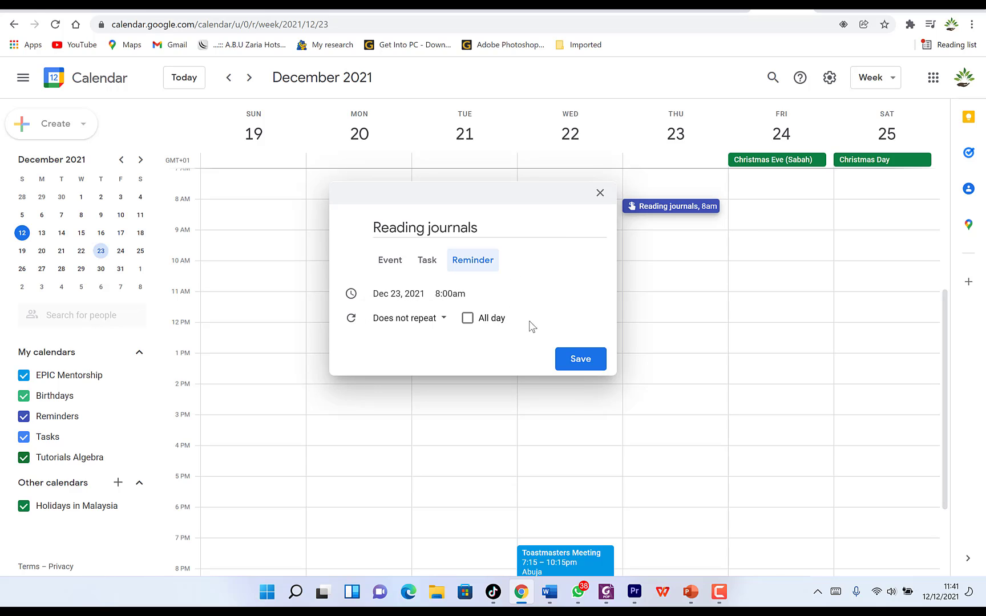
pyautogui.click(458, 296)
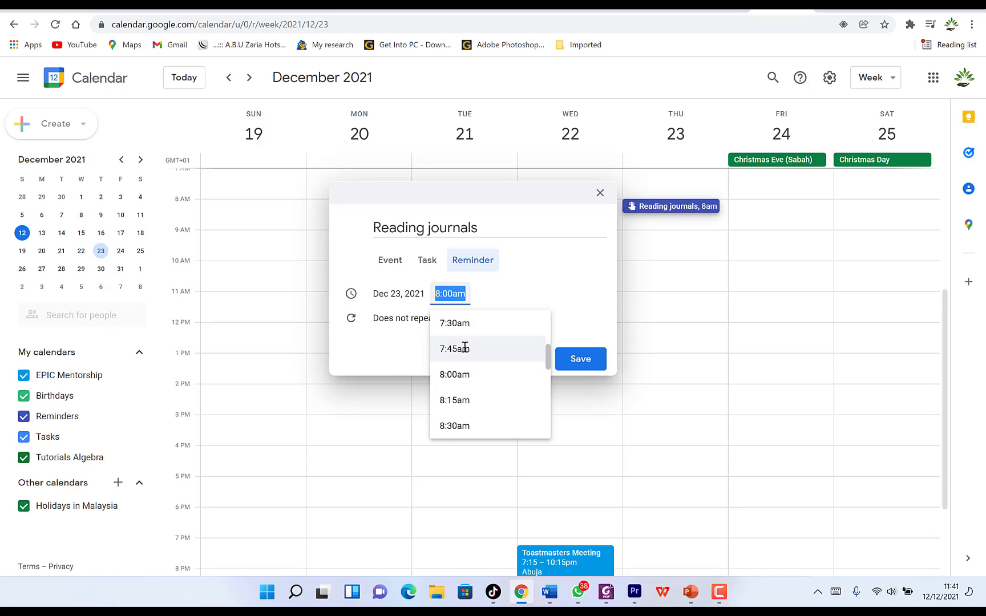
pyautogui.click(466, 326)
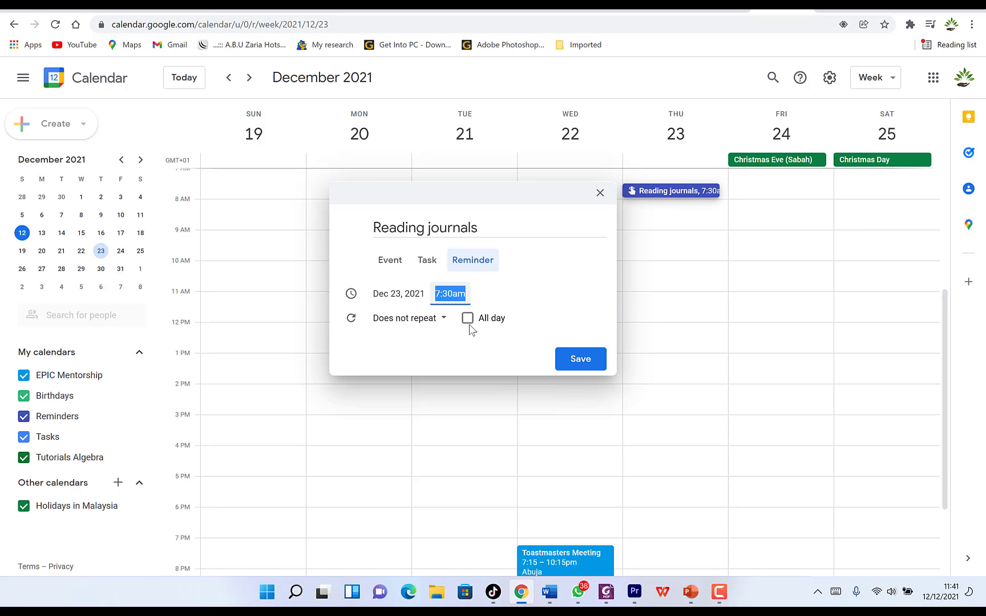
pyautogui.click(581, 360)
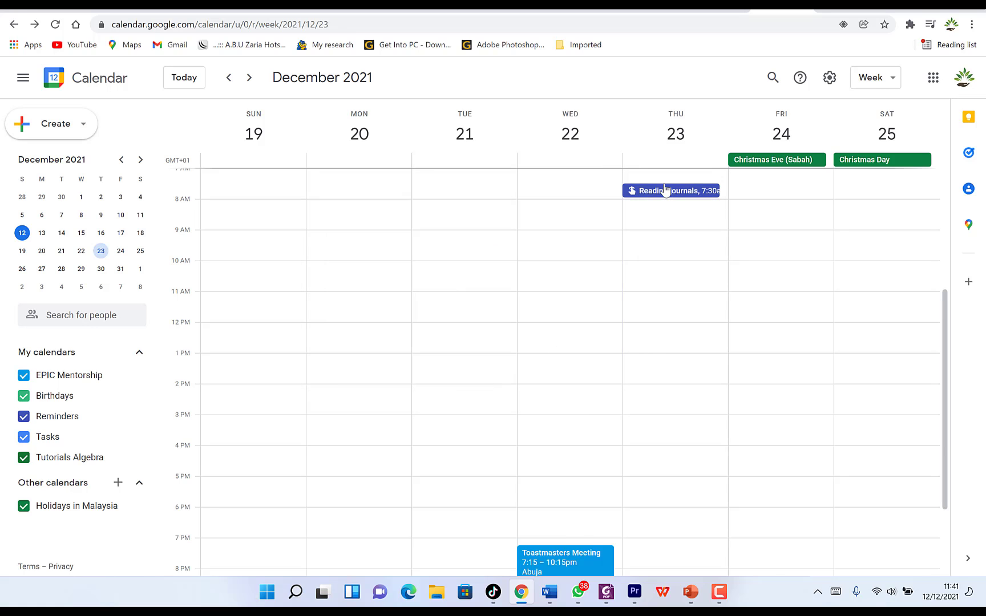
# Move the Reading journals reminder to 8am on December 23, and check its details.
pyautogui.moveTo(665, 195); pyautogui.dragTo(664, 210)
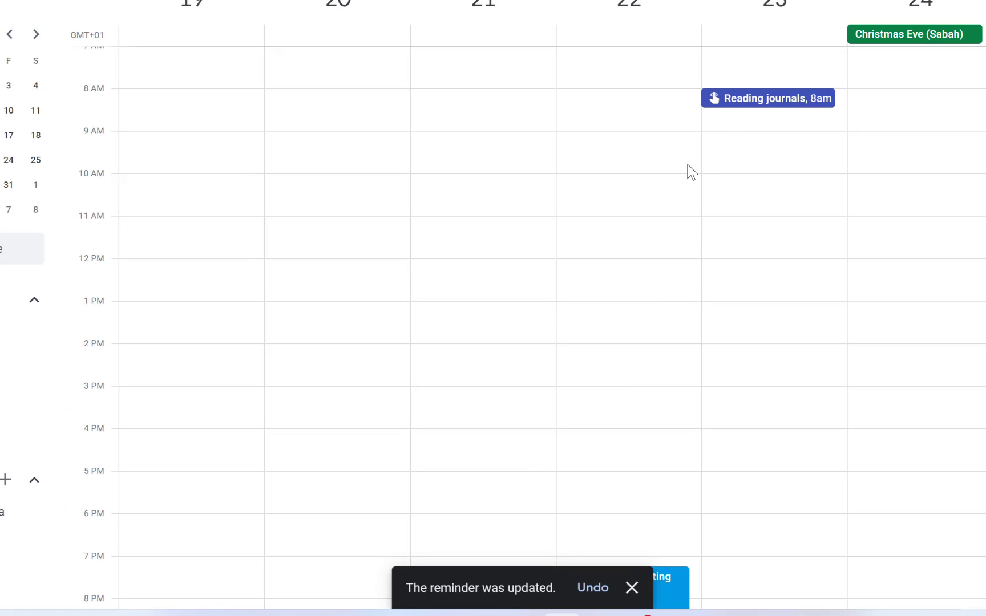
pyautogui.click(748, 109)
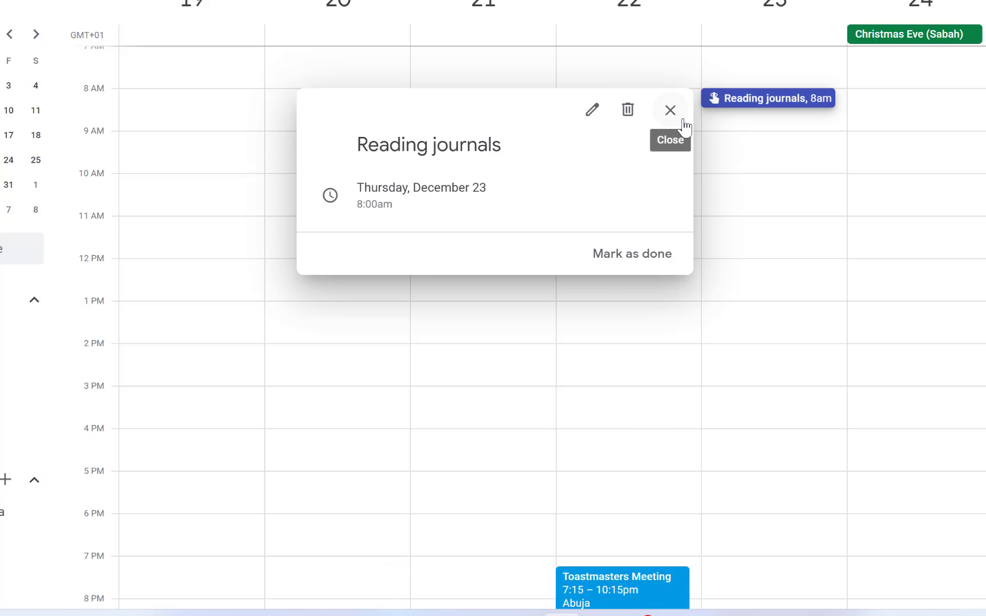
pyautogui.click(829, 202)
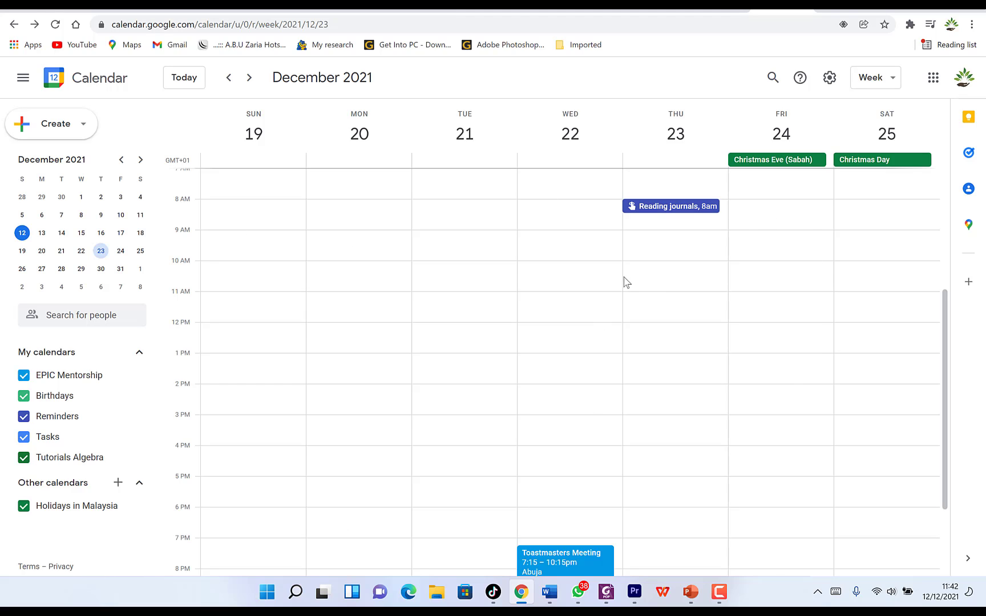
# Switch the calendar to the Month view.
pyautogui.click(887, 78)
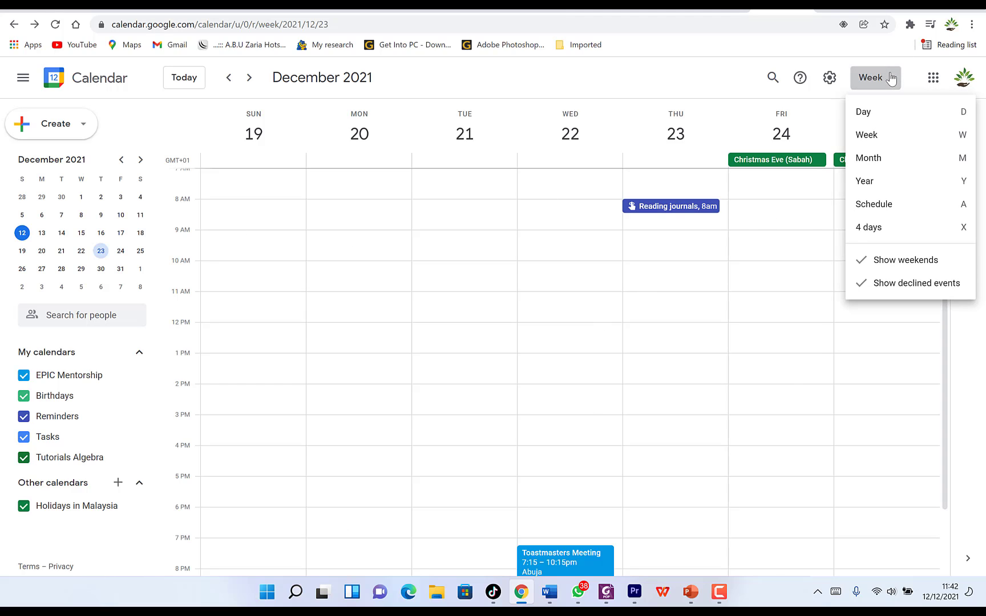
pyautogui.click(888, 158)
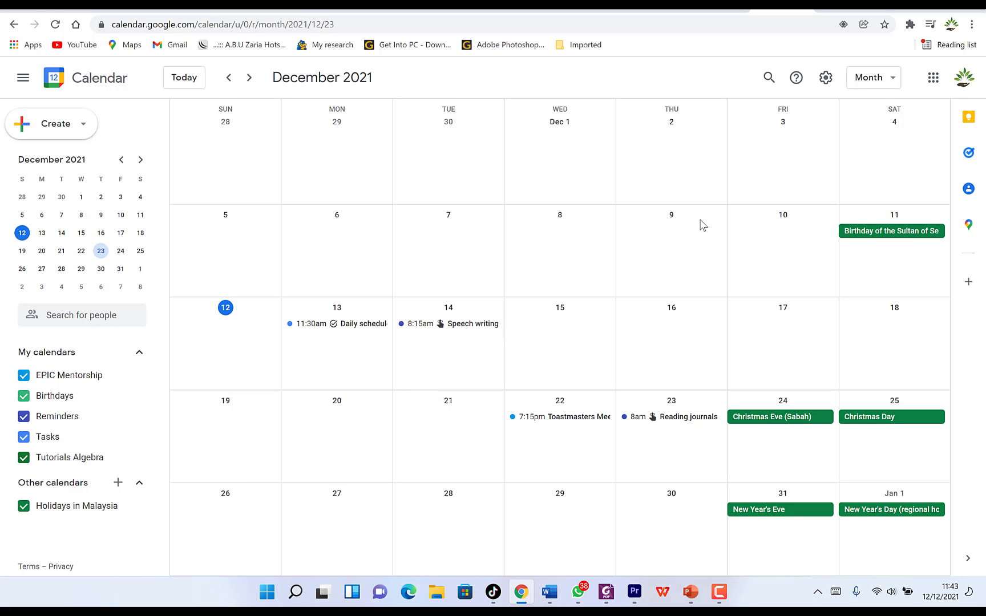
# Examine the My Tasks list and the calendar's settings options, closing each without making changes.
pyautogui.click(970, 154)
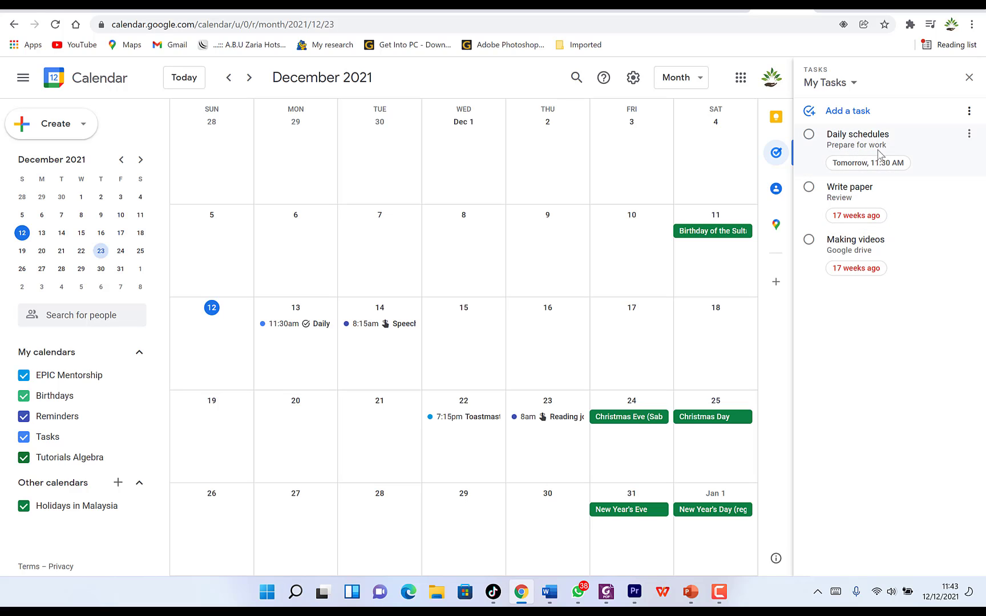
pyautogui.click(968, 78)
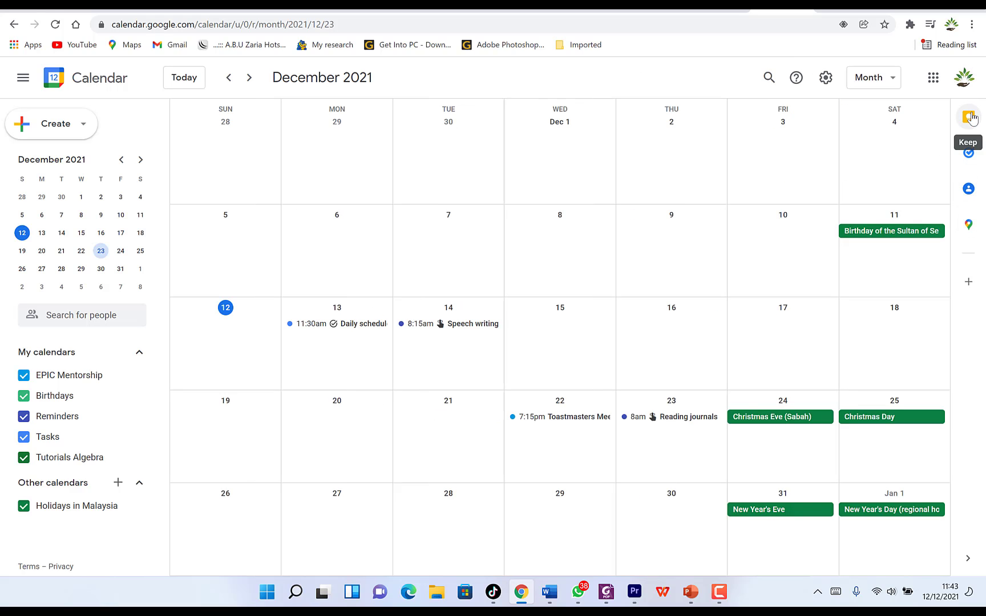
pyautogui.click(826, 80)
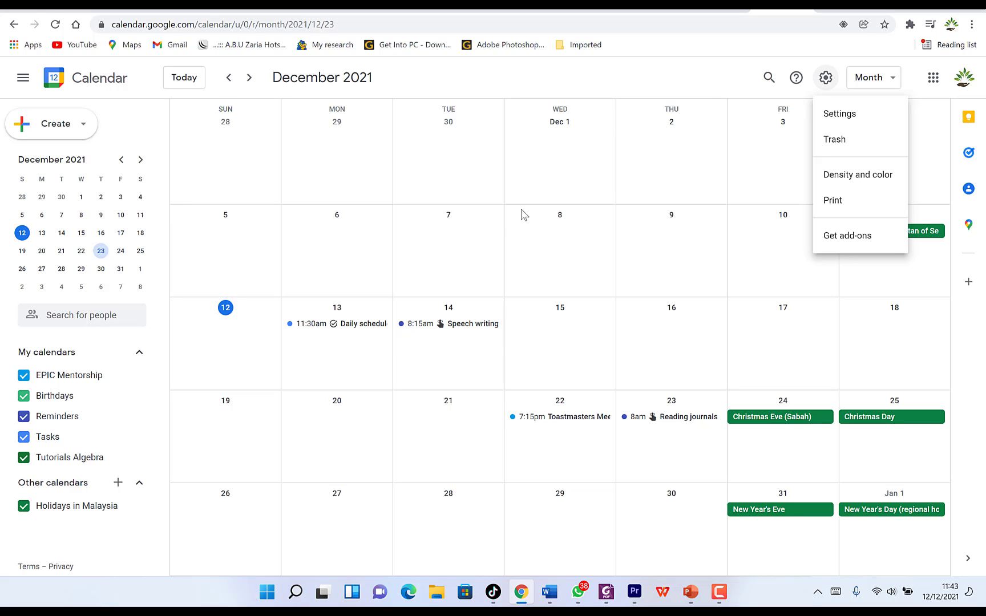
pyautogui.click(729, 78)
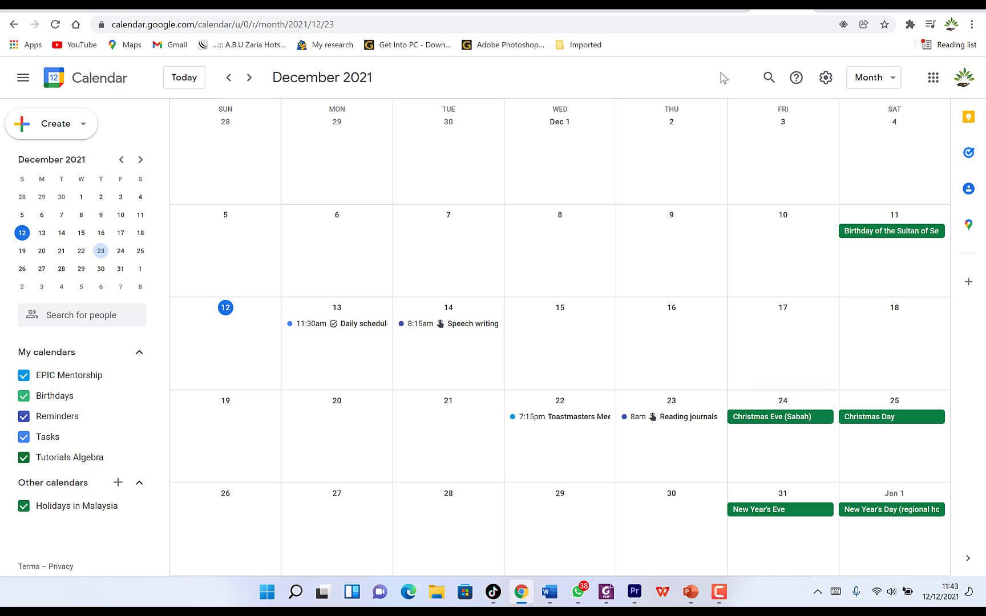